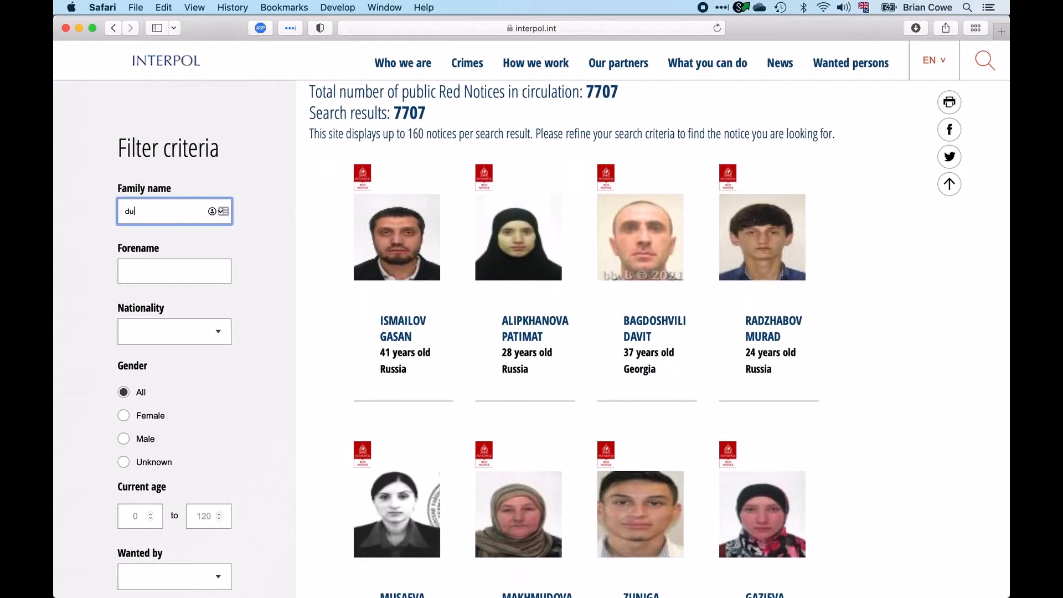
- Find the wanted person's Red Notice by family name and save the notice's photo to Downloads
{"action": "type", "text": "arte lima"}
{"action": "key", "text": "Return"}
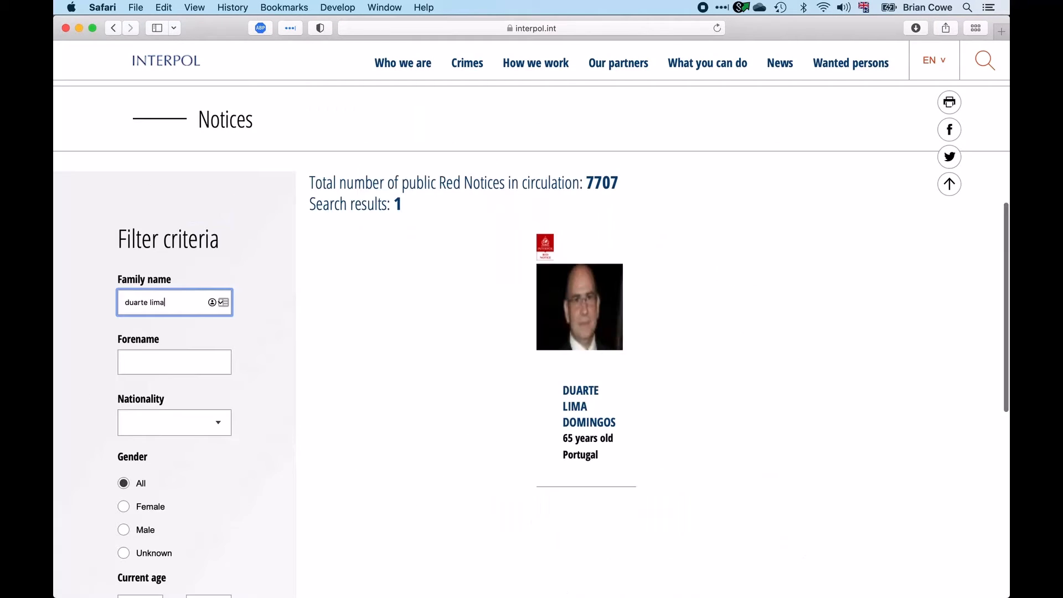
{"action": "left_click", "coordinate": [567, 391]}
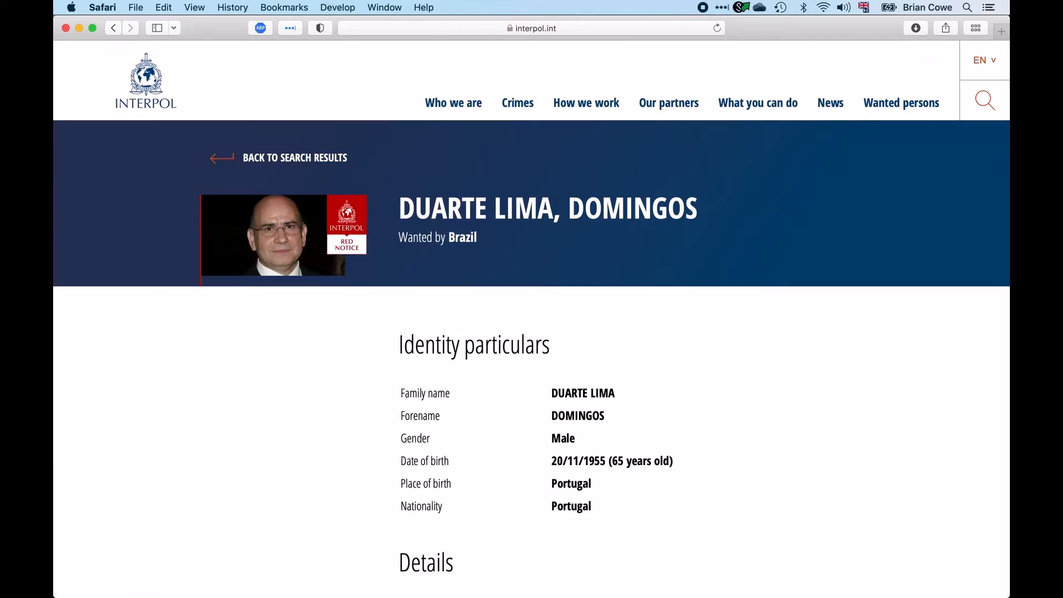
{"action": "right_click", "coordinate": [269, 245]}
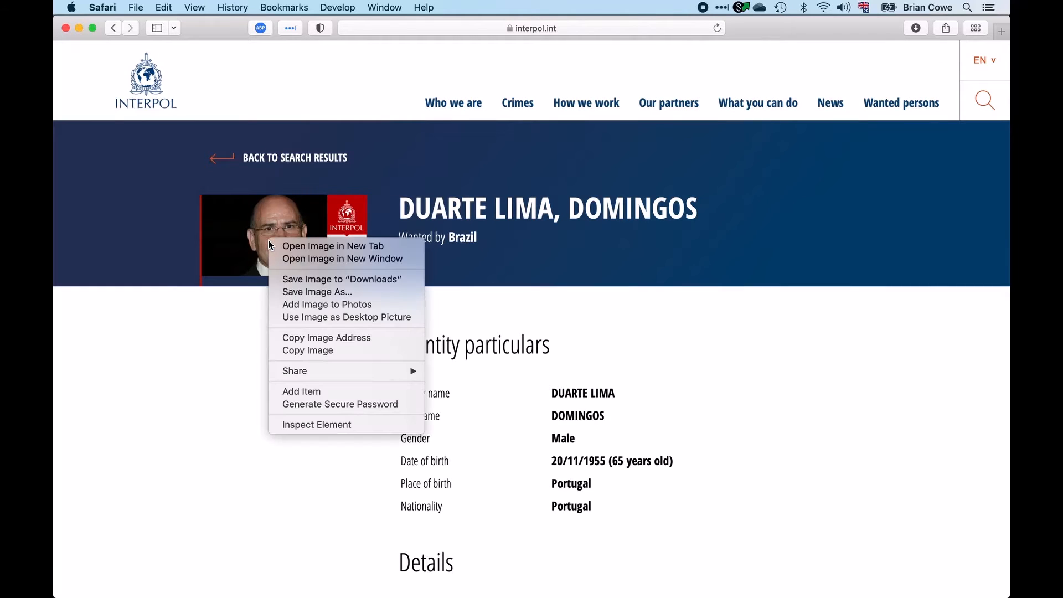
{"action": "left_click", "coordinate": [291, 278]}
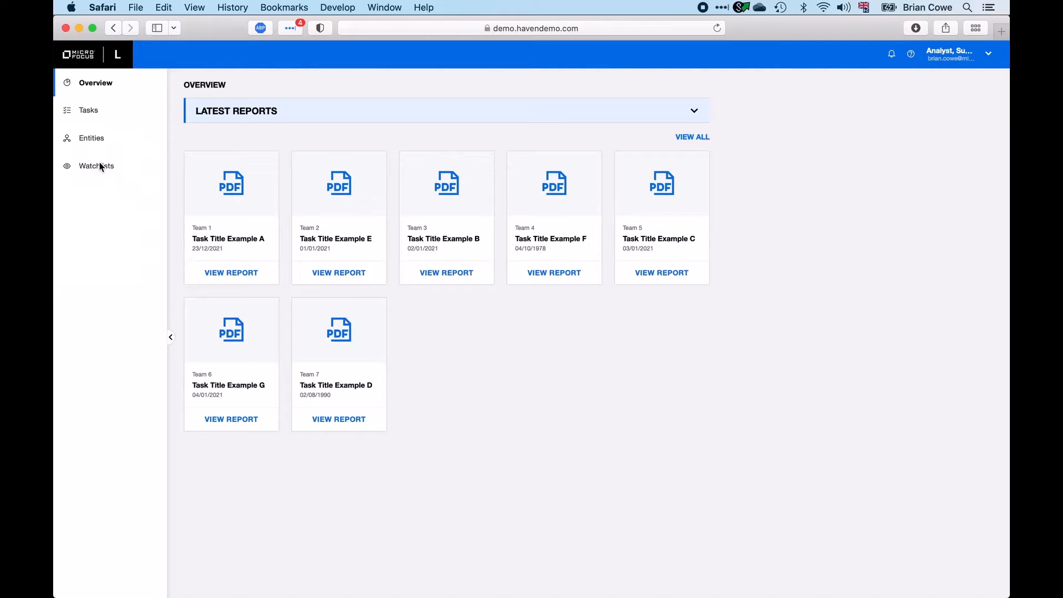
- Start a new person entity in the Micro Focus application and enter the wanted person's first name and surname
{"action": "left_click", "coordinate": [91, 141]}
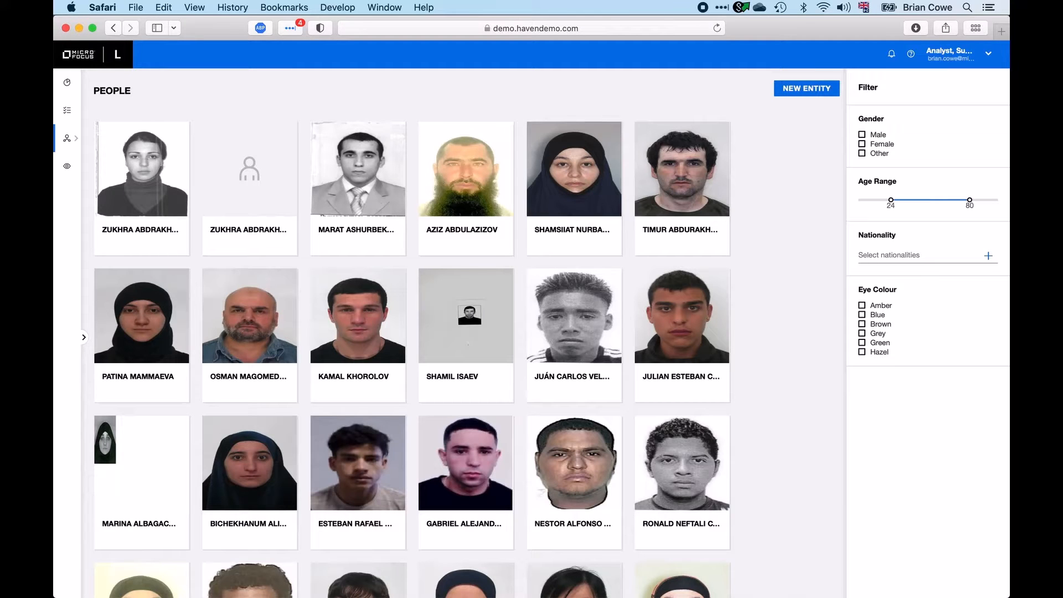
{"action": "left_click", "coordinate": [814, 87]}
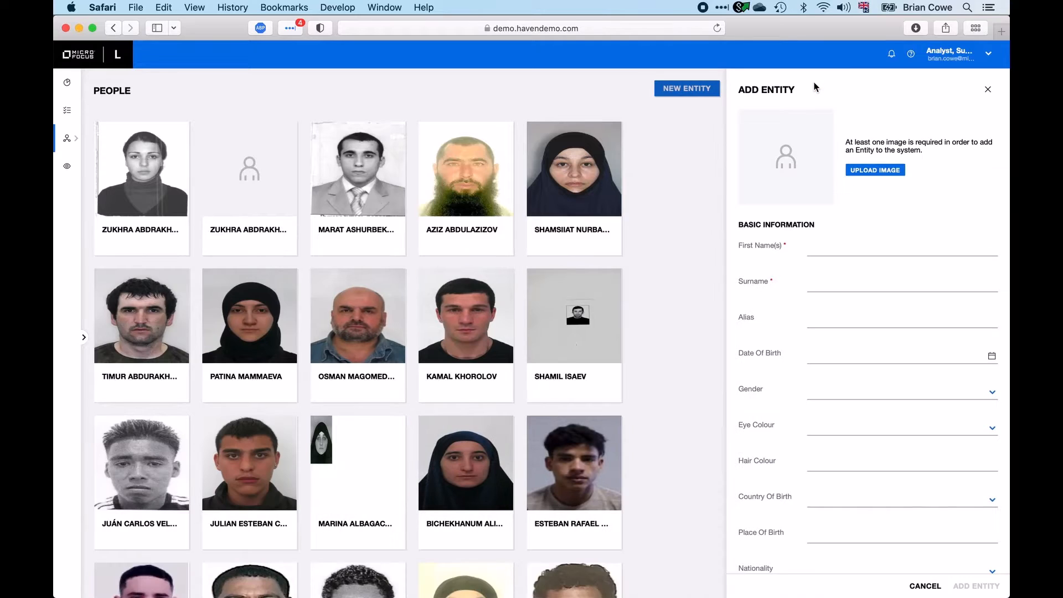
{"action": "left_click", "coordinate": [826, 249]}
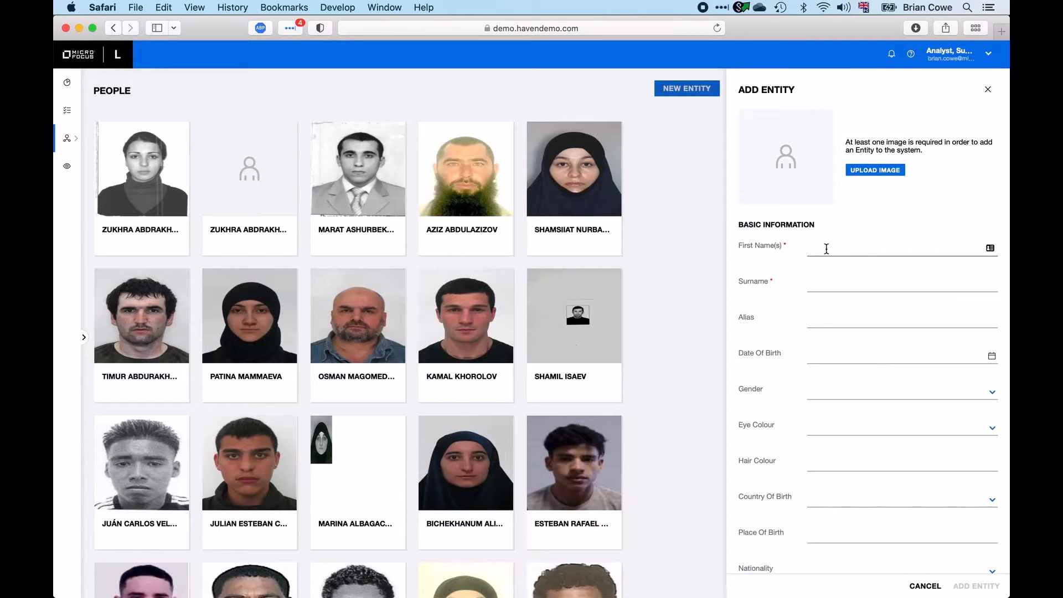
{"action": "type", "text": "Domingos"}
{"action": "left_click", "coordinate": [830, 281]}
{"action": "type", "text": "Duar"}
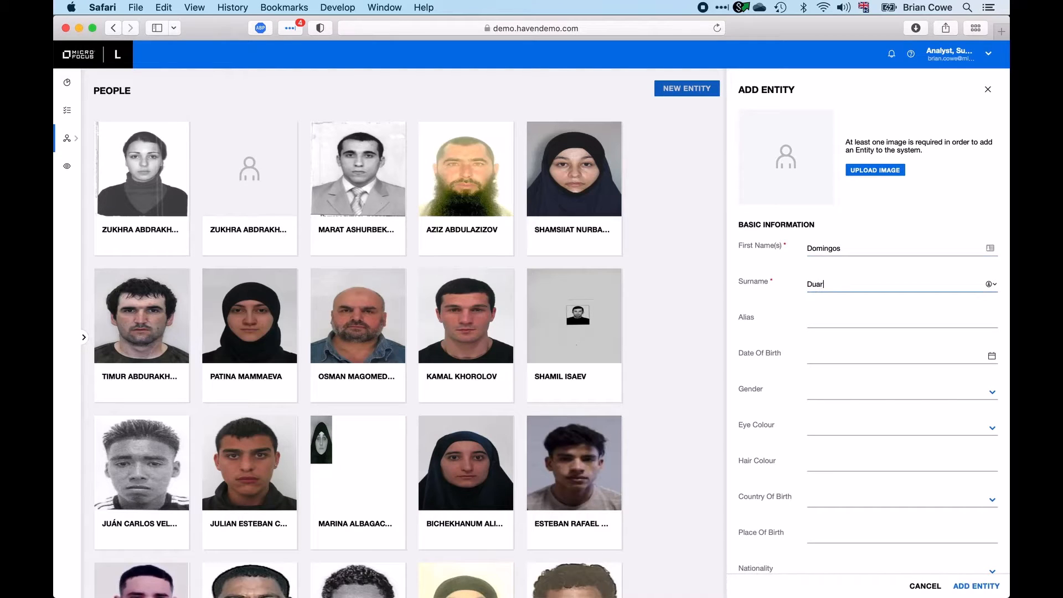
{"action": "type", "text": "te Lima"}
- Upload 60321336.jpeg from Downloads as the entity's image and add the entity, dismissing the notifications
{"action": "left_click", "coordinate": [871, 171]}
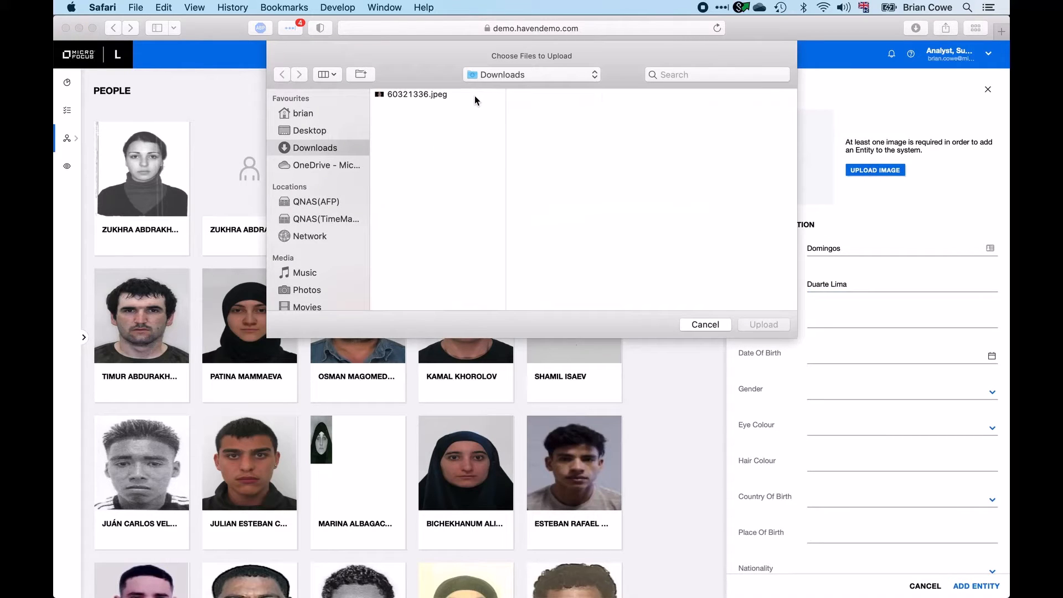
{"action": "left_click", "coordinate": [474, 98]}
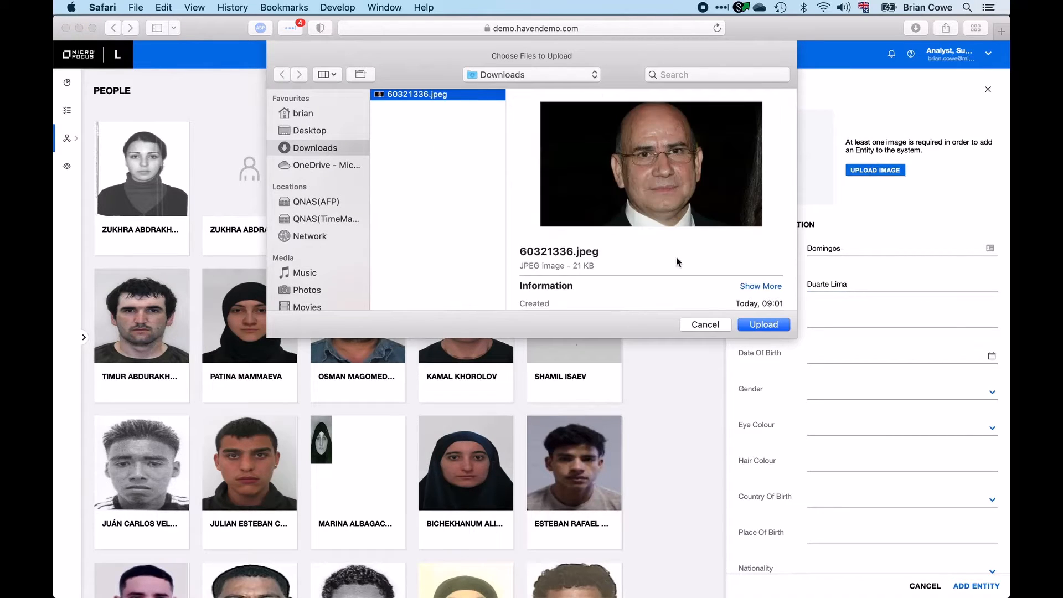
{"action": "left_click", "coordinate": [766, 326]}
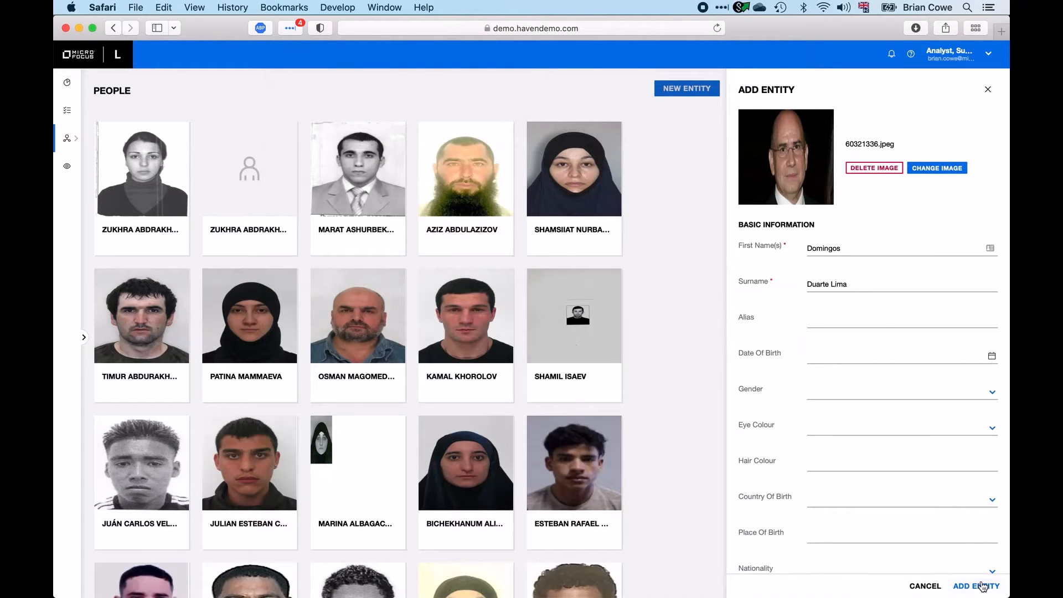
{"action": "left_click", "coordinate": [983, 590]}
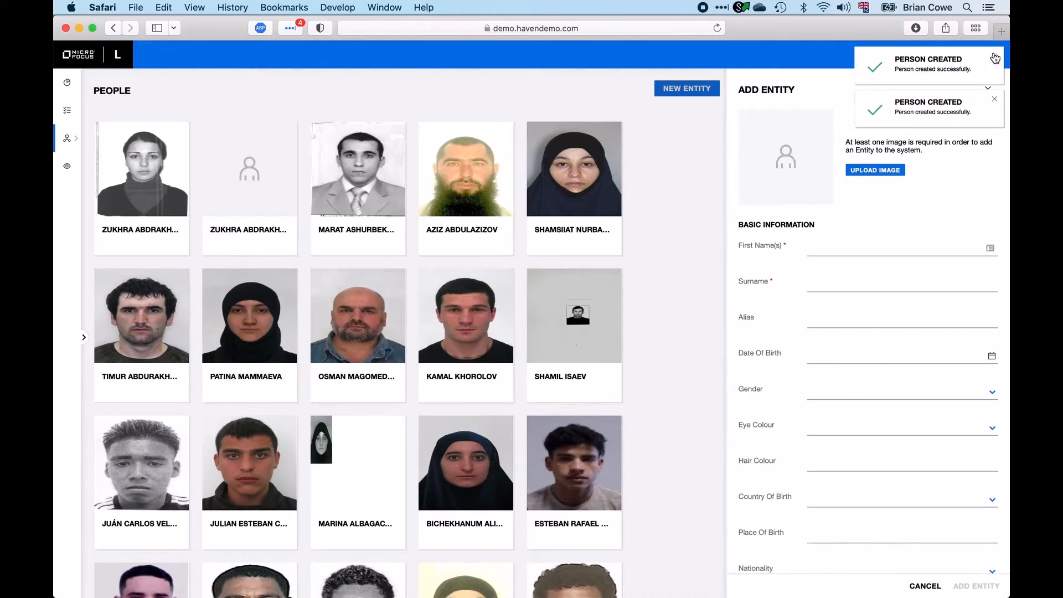
{"action": "left_click", "coordinate": [995, 58]}
{"action": "left_click", "coordinate": [995, 58]}
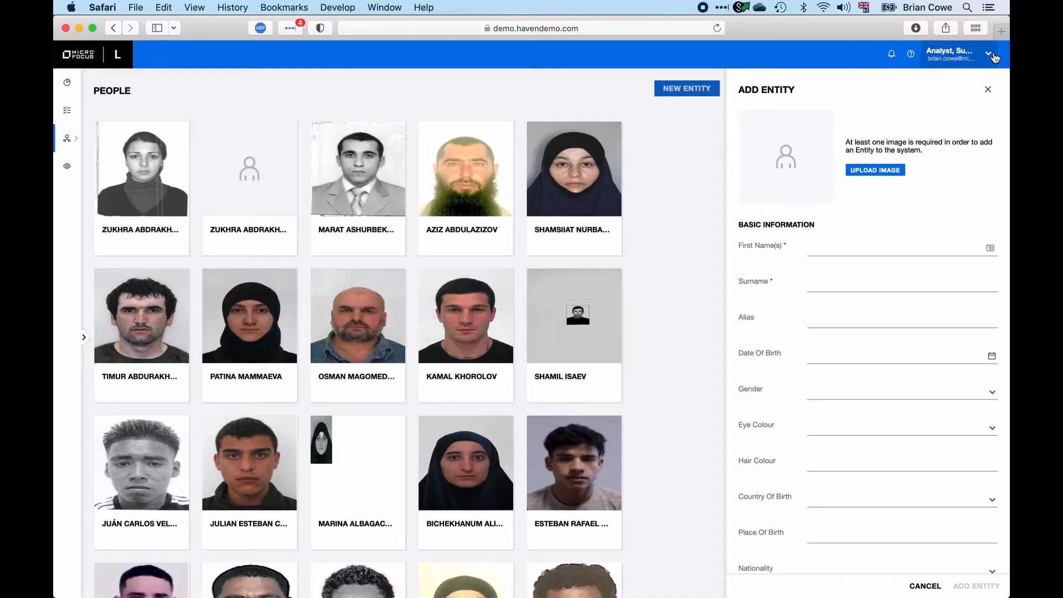
- Start a new task with the title "BC027 ident RM1" and proceed to its assignment
{"action": "left_click", "coordinate": [62, 114]}
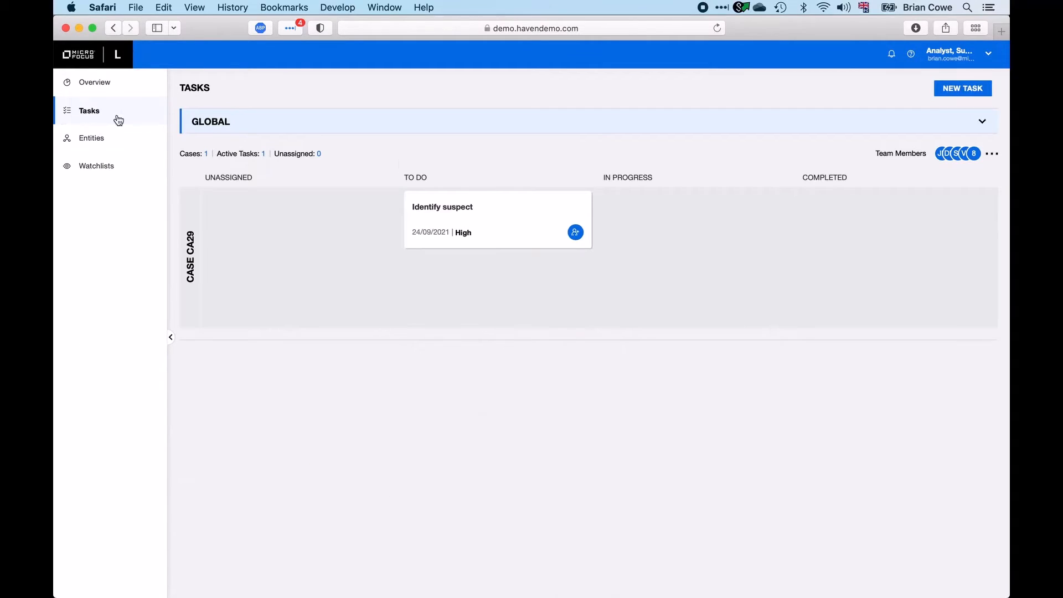
{"action": "left_click", "coordinate": [958, 89]}
{"action": "left_click", "coordinate": [494, 174]}
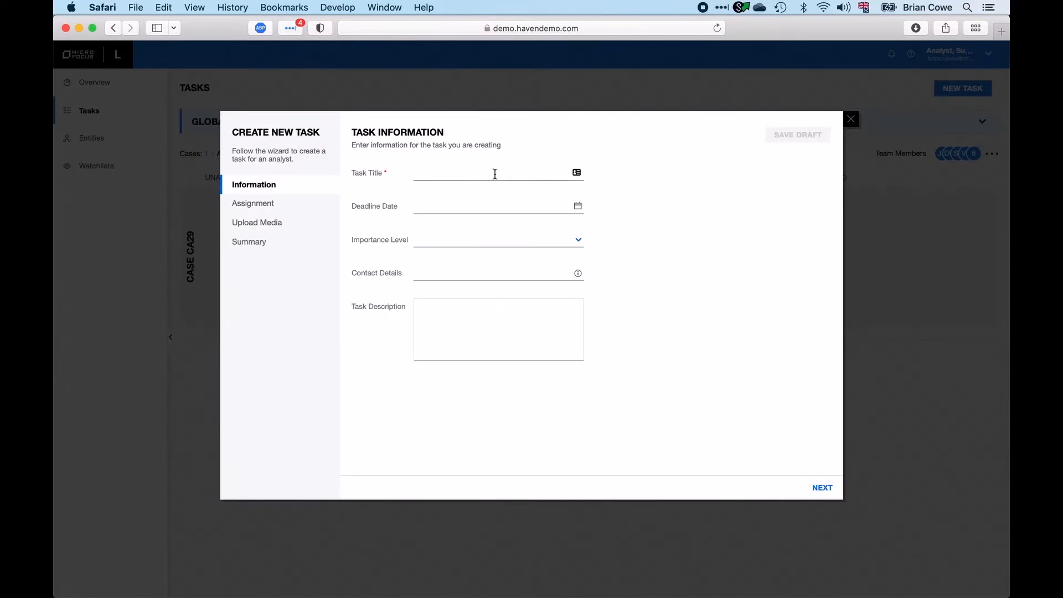
{"action": "type", "text": "BC027 ident RM1"}
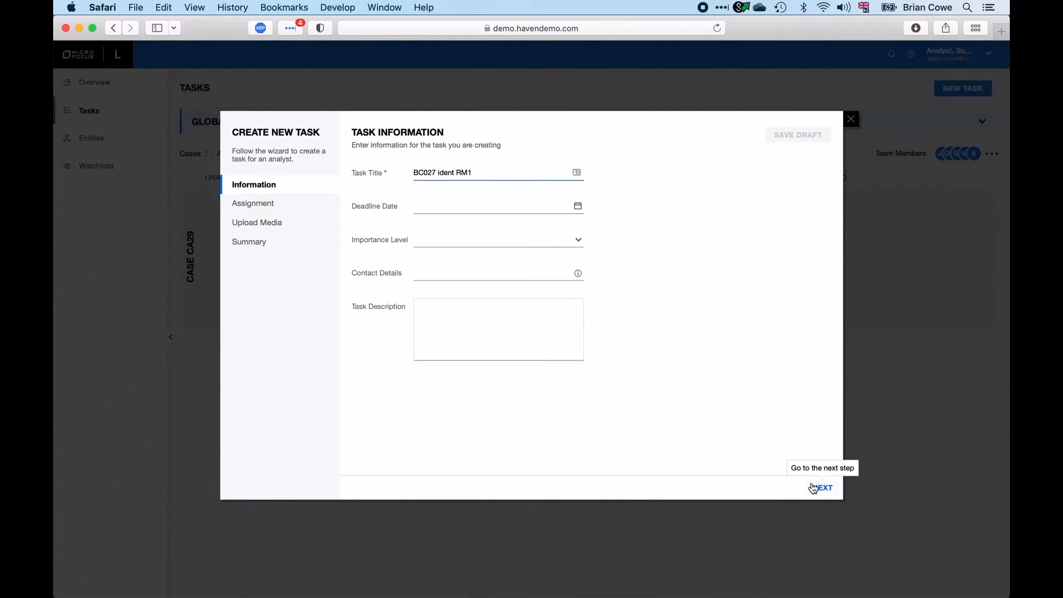
{"action": "left_click", "coordinate": [813, 488]}
- Assign the new task to the Global team and to a newly created case named "Case BC027"
{"action": "left_click", "coordinate": [447, 172]}
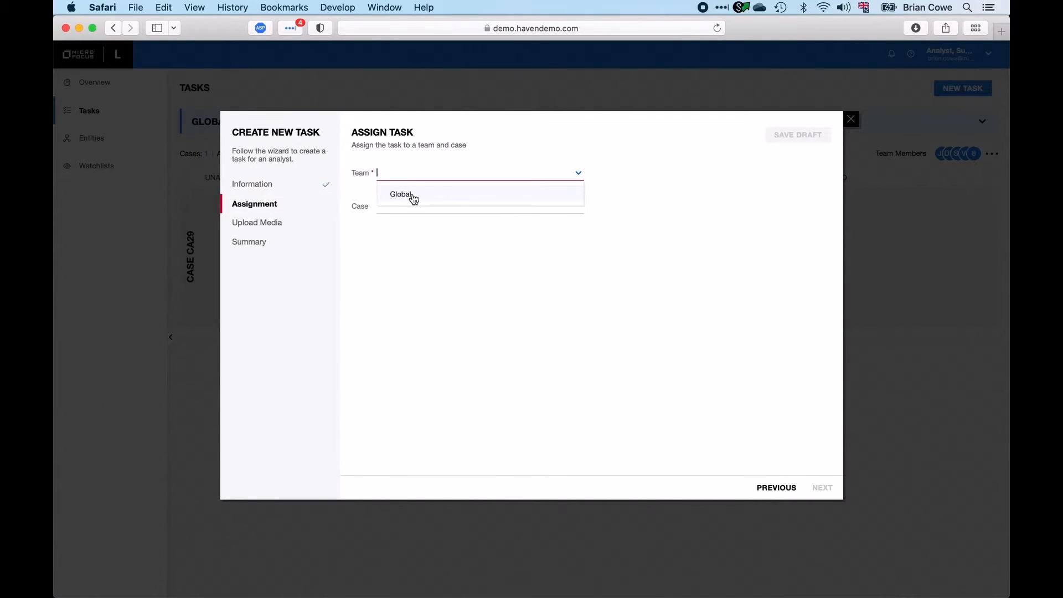
{"action": "left_click", "coordinate": [413, 195]}
{"action": "left_click", "coordinate": [412, 207]}
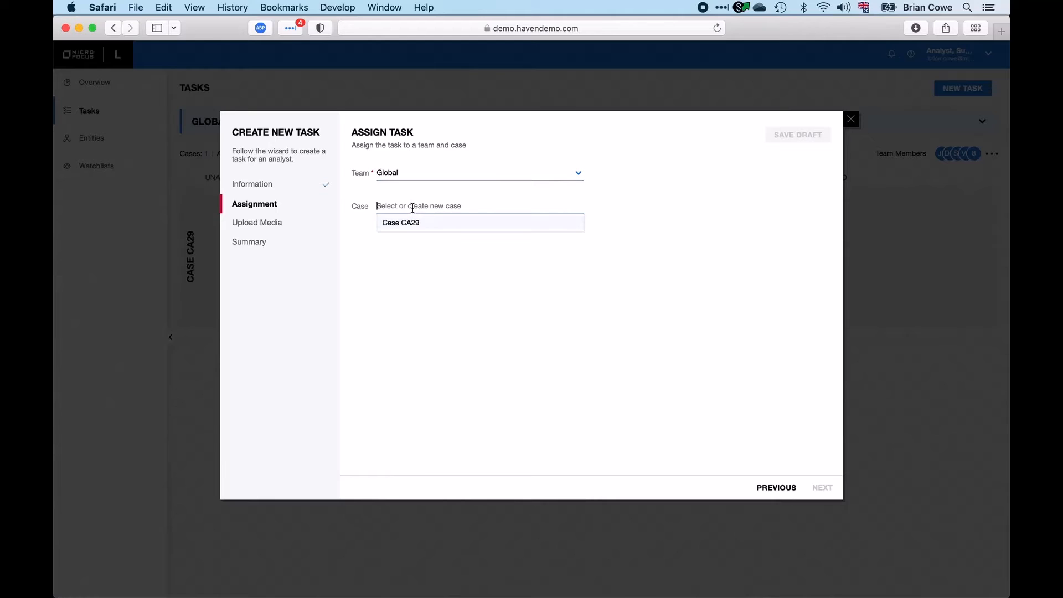
{"action": "type", "text": "Cas"}
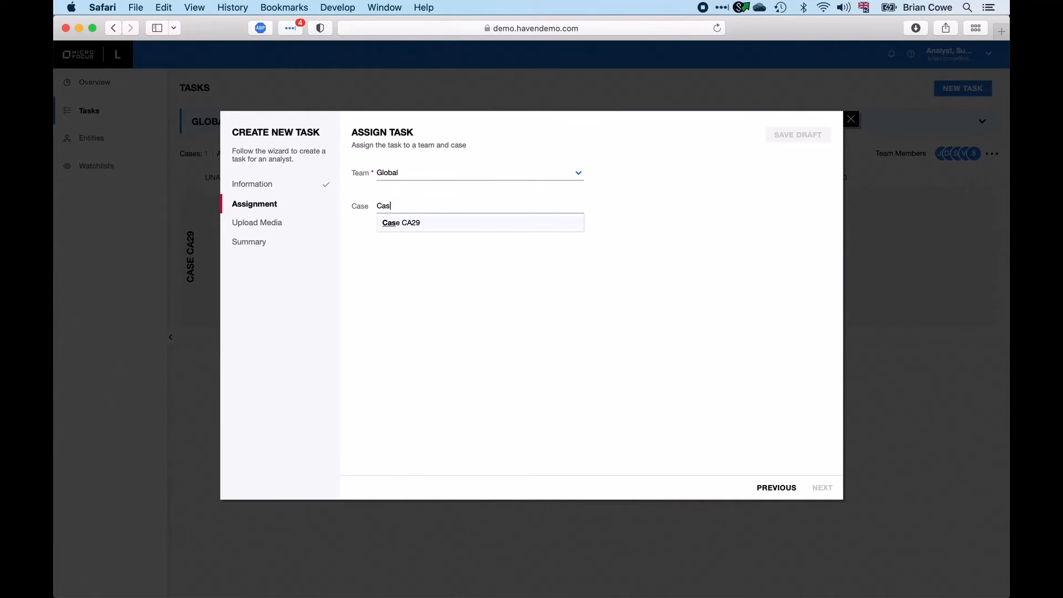
{"action": "type", "text": "e BC027"}
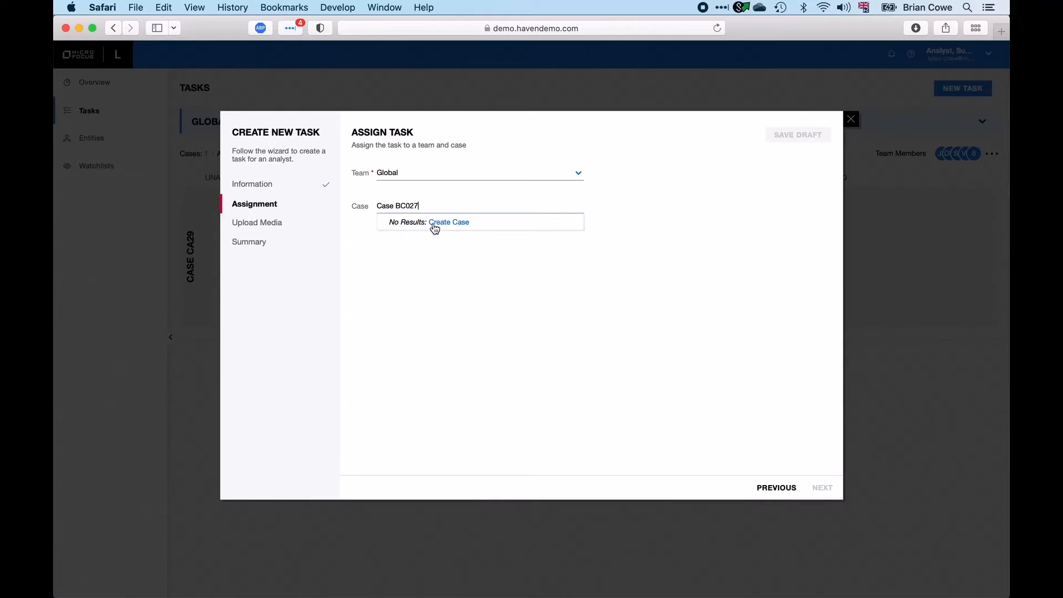
{"action": "left_click", "coordinate": [456, 223]}
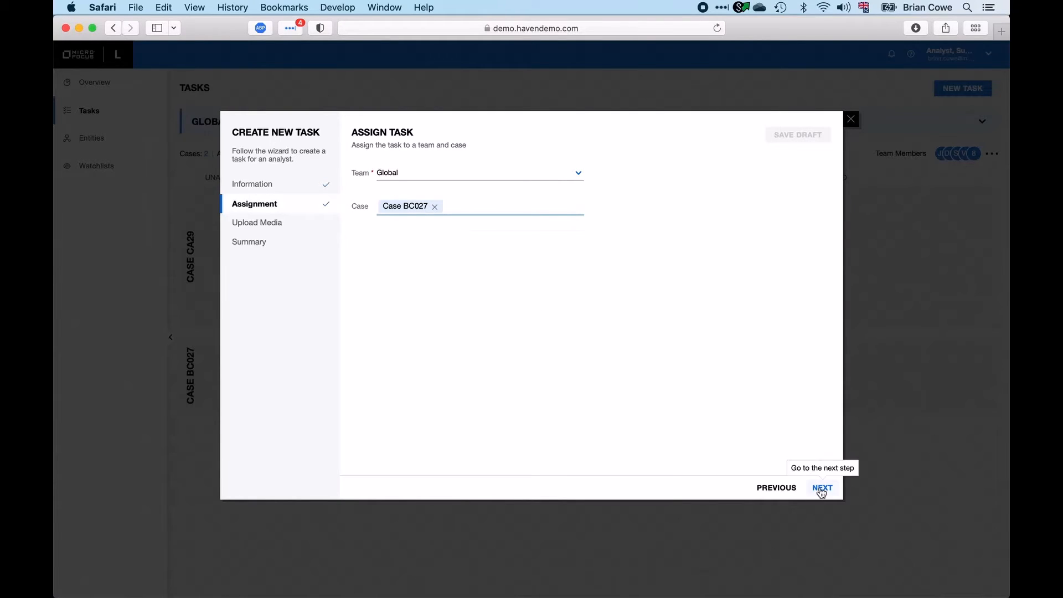
{"action": "left_click", "coordinate": [822, 489]}
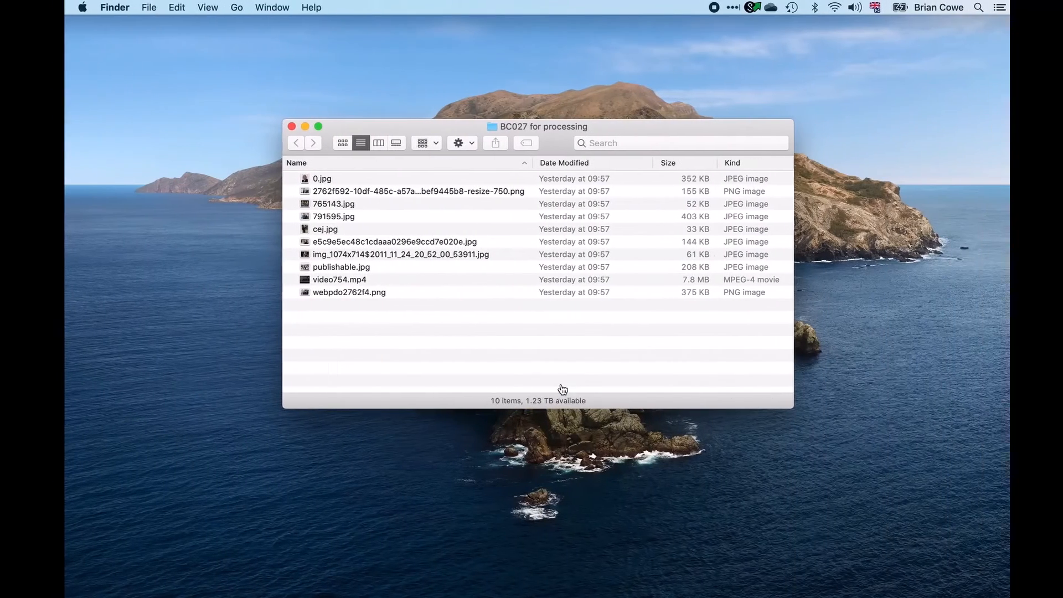
- Upload all files from the Finder folder "BC027 for processing" to the task and finish creating it
{"action": "left_click", "coordinate": [399, 257]}
{"action": "key", "text": "super+a"}
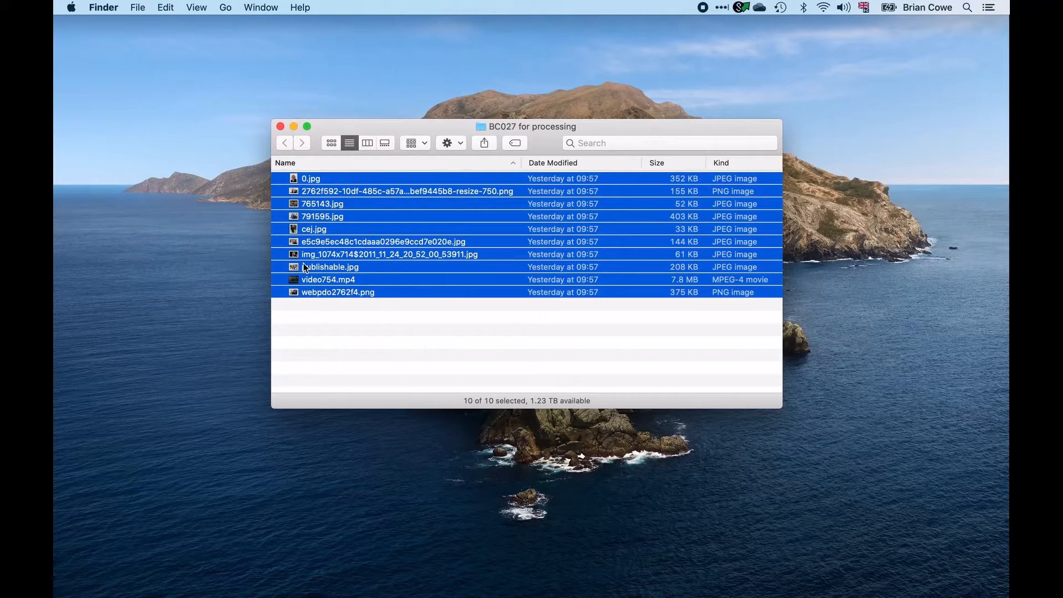
{"action": "left_click_drag", "start_coordinate": [294, 254], "coordinate": [412, 364]}
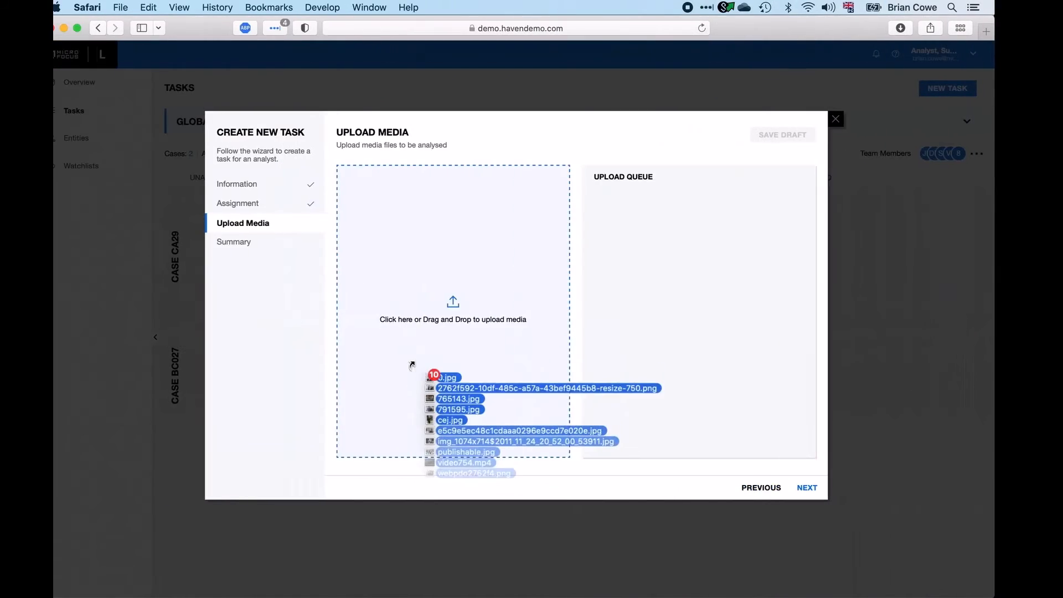
{"action": "left_click_drag", "start_coordinate": [410, 364], "coordinate": [445, 239]}
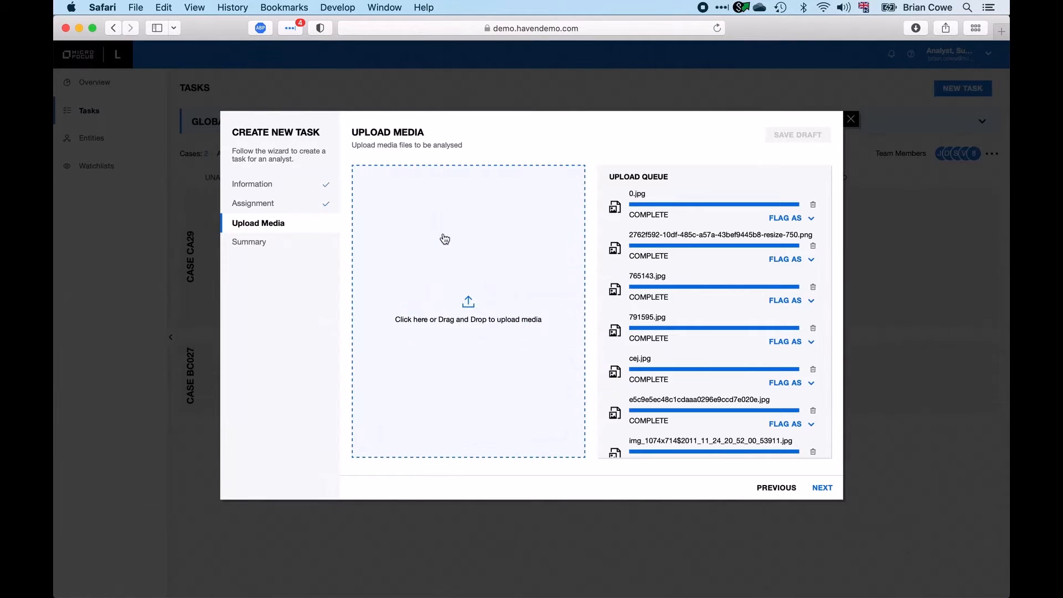
{"action": "left_click", "coordinate": [817, 488]}
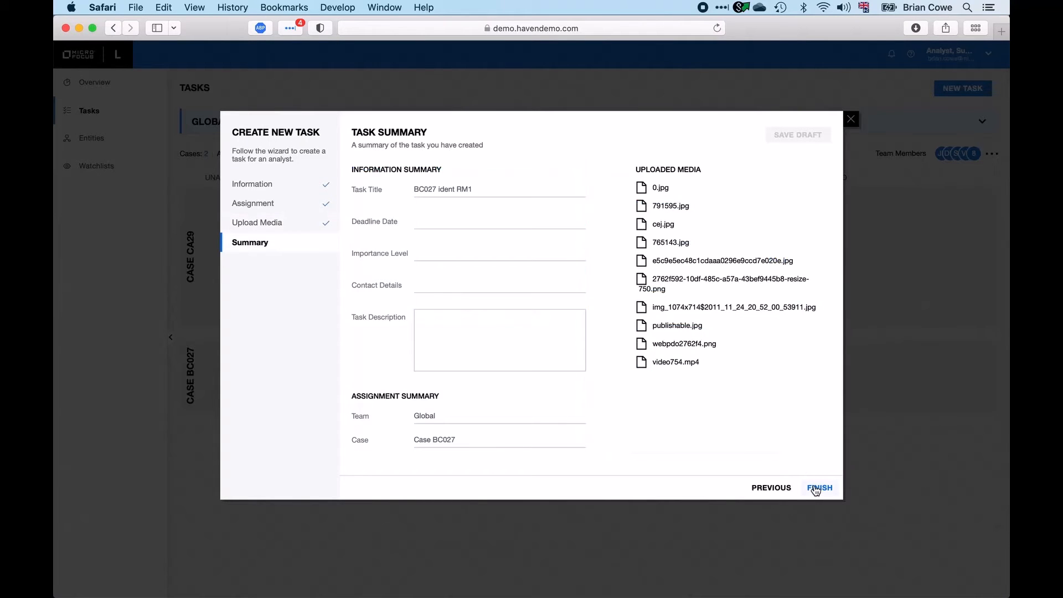
{"action": "left_click", "coordinate": [814, 487]}
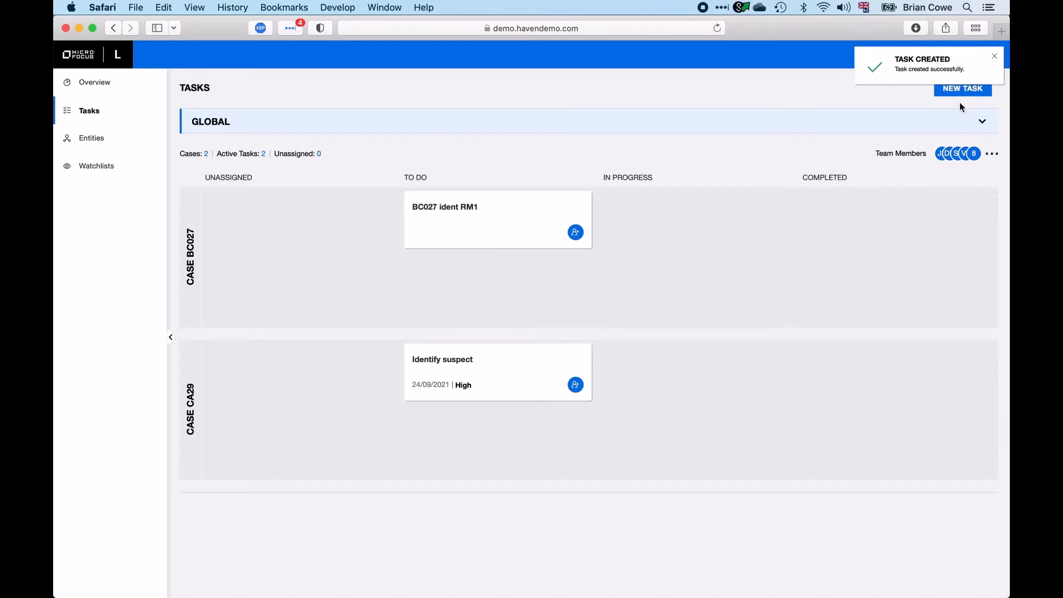
{"action": "left_click", "coordinate": [993, 57]}
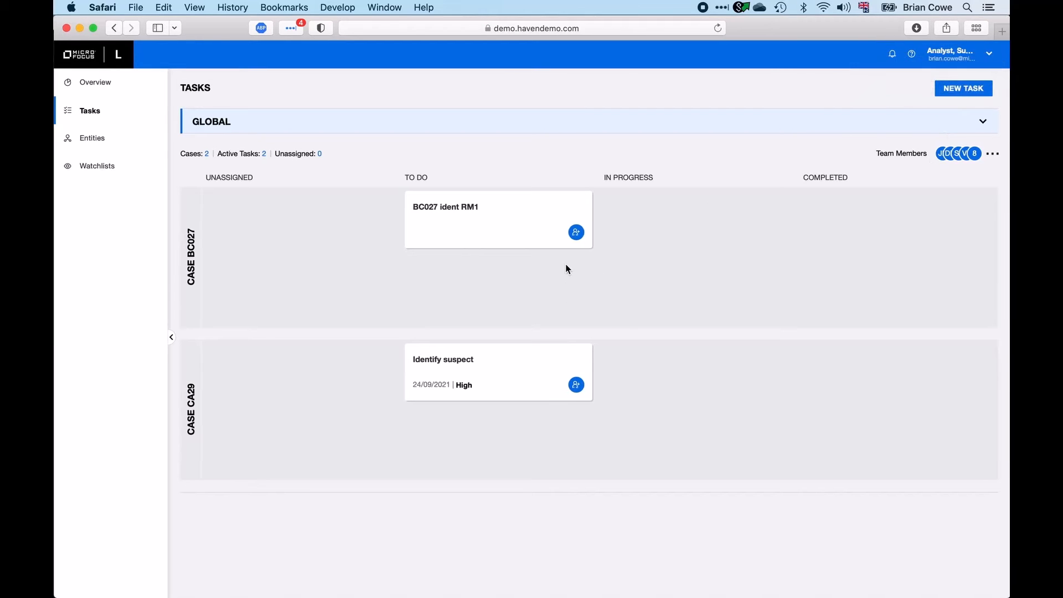
- View the team members available for assignment to the BC027 ident RM1 task, leaving the assignment unchanged
{"action": "left_click", "coordinate": [576, 233]}
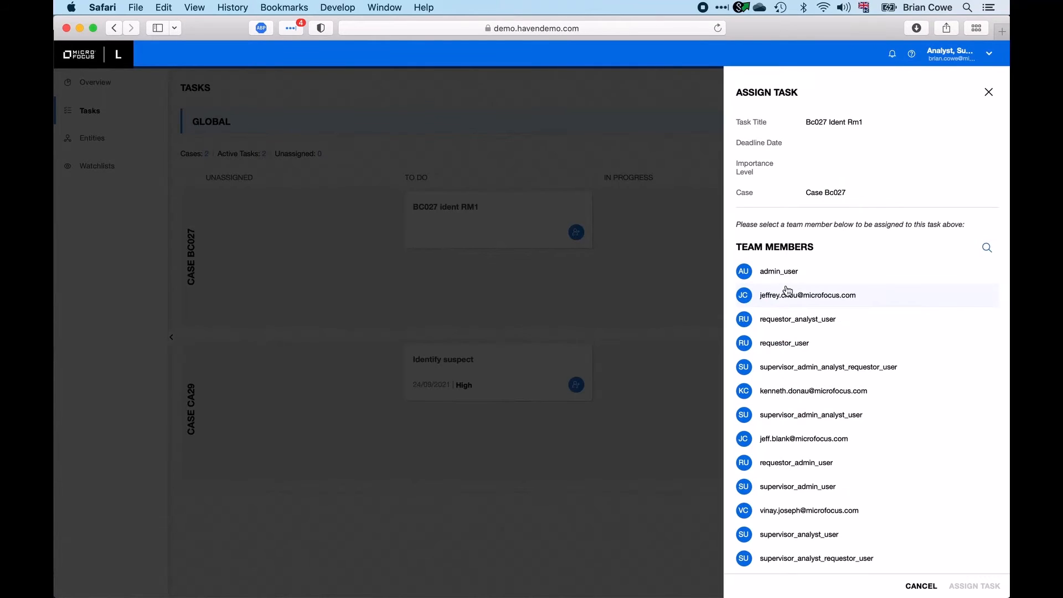
{"action": "left_click", "coordinate": [657, 294]}
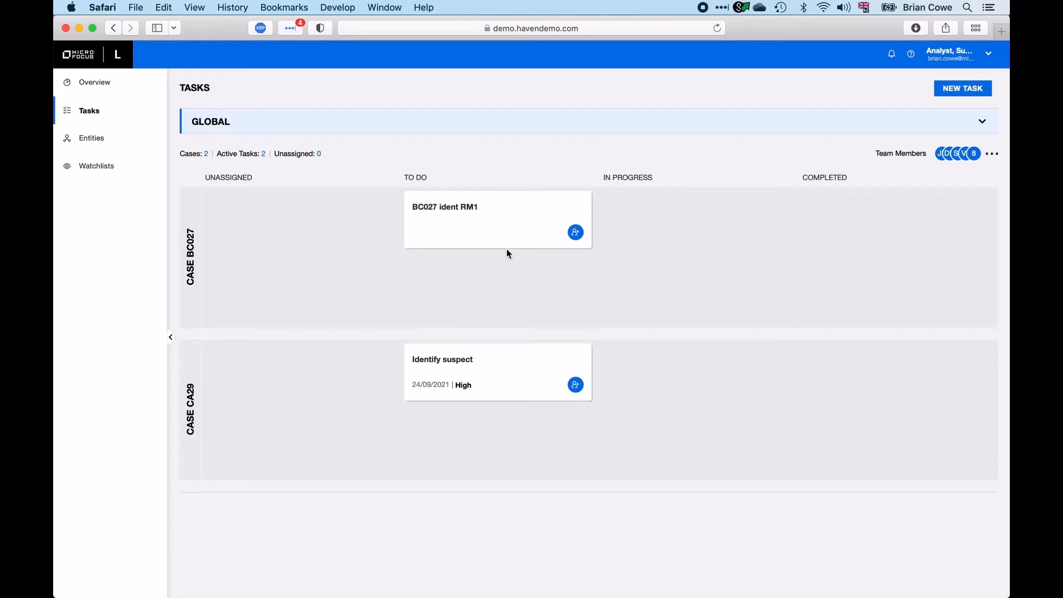
- Open the BC027 ident RM1 task and queue Face Recognition analysis for all of its media files
{"action": "left_click", "coordinate": [498, 227]}
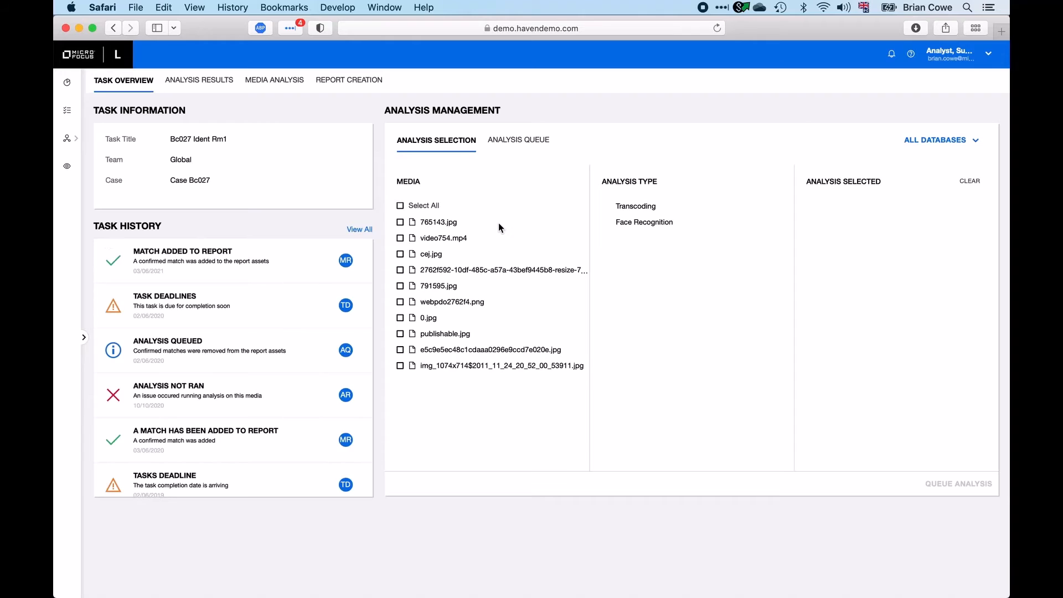
{"action": "left_click", "coordinate": [426, 206]}
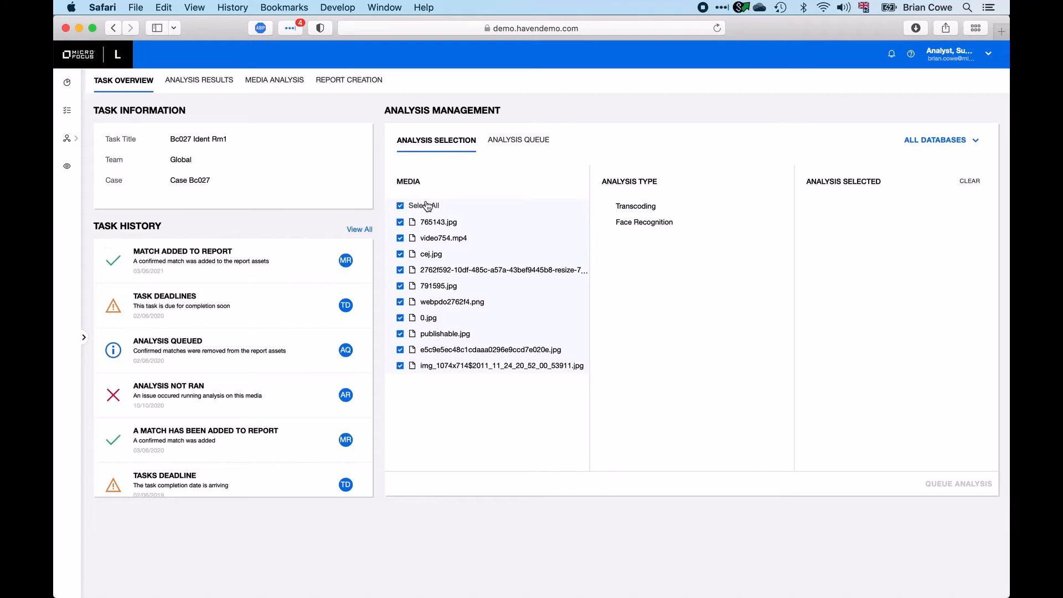
{"action": "left_click", "coordinate": [652, 228]}
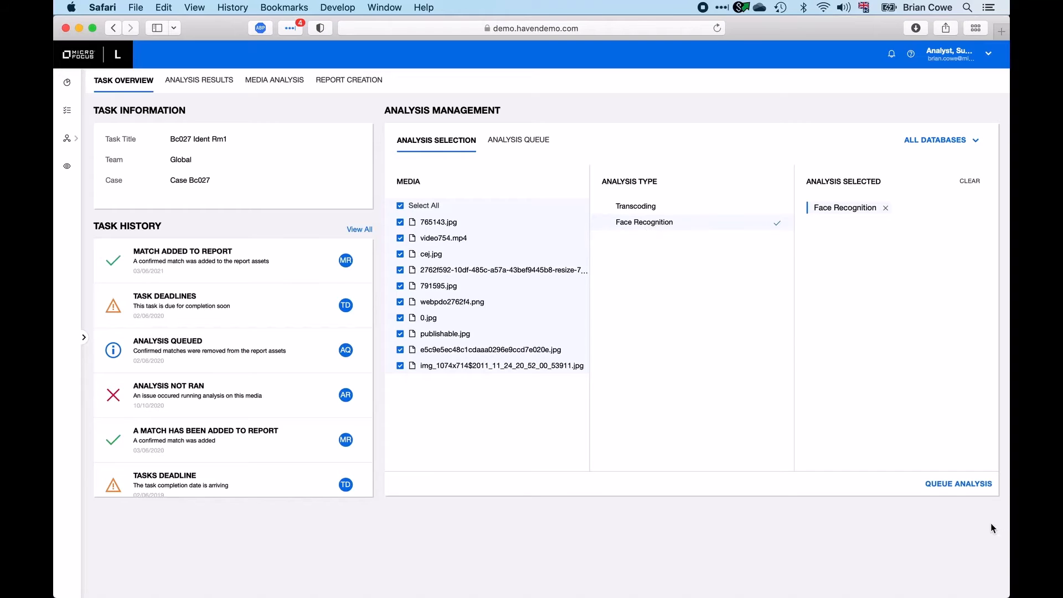
{"action": "left_click", "coordinate": [962, 493]}
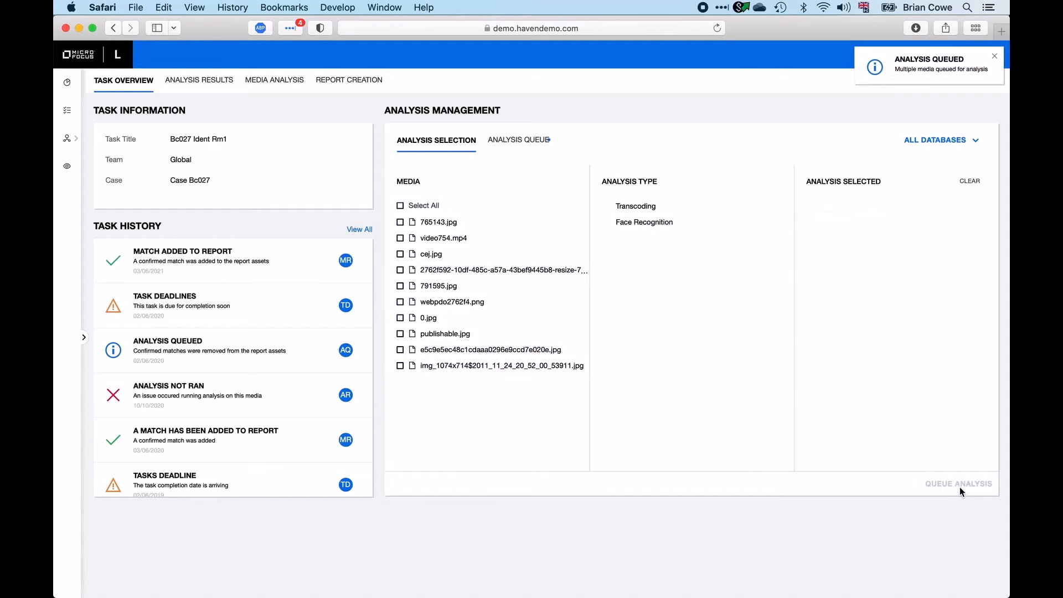
{"action": "left_click", "coordinate": [996, 57]}
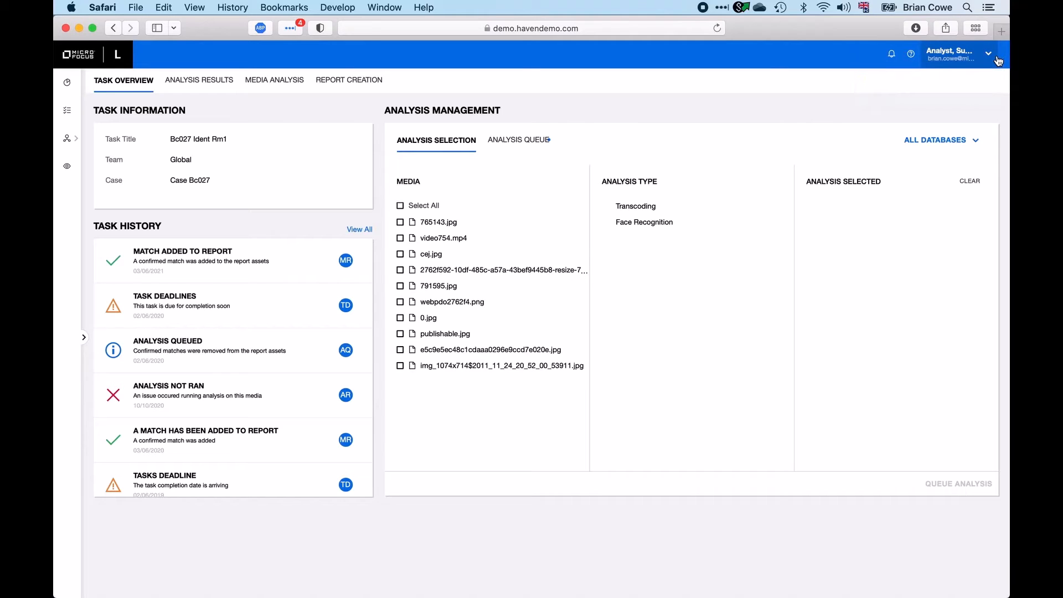
- Check the analysis queue and display the detected faces from all of the task's media files in the analysis results
{"action": "left_click", "coordinate": [531, 140]}
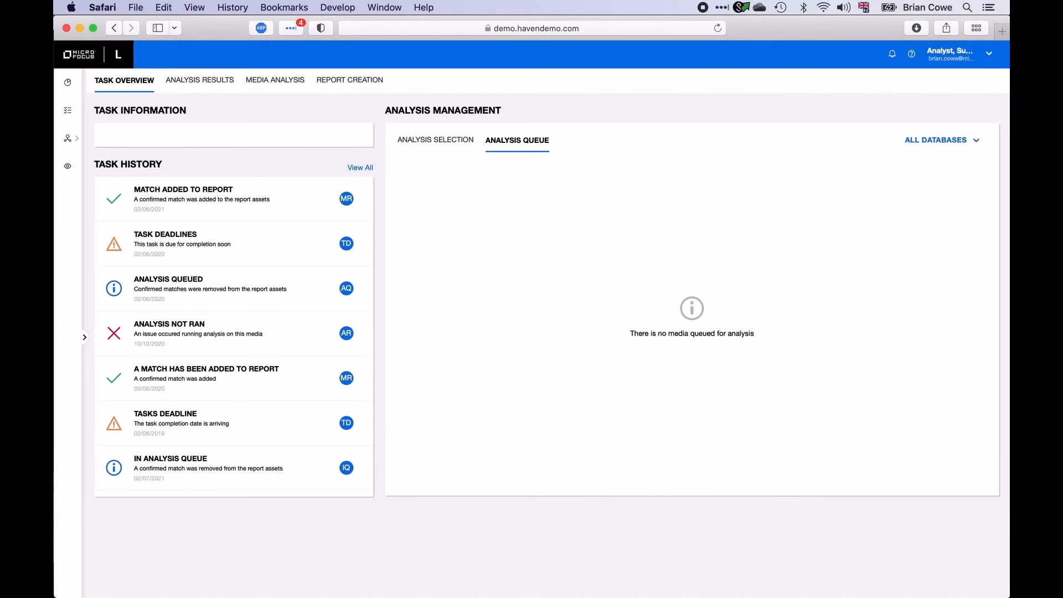
{"action": "left_click", "coordinate": [210, 79]}
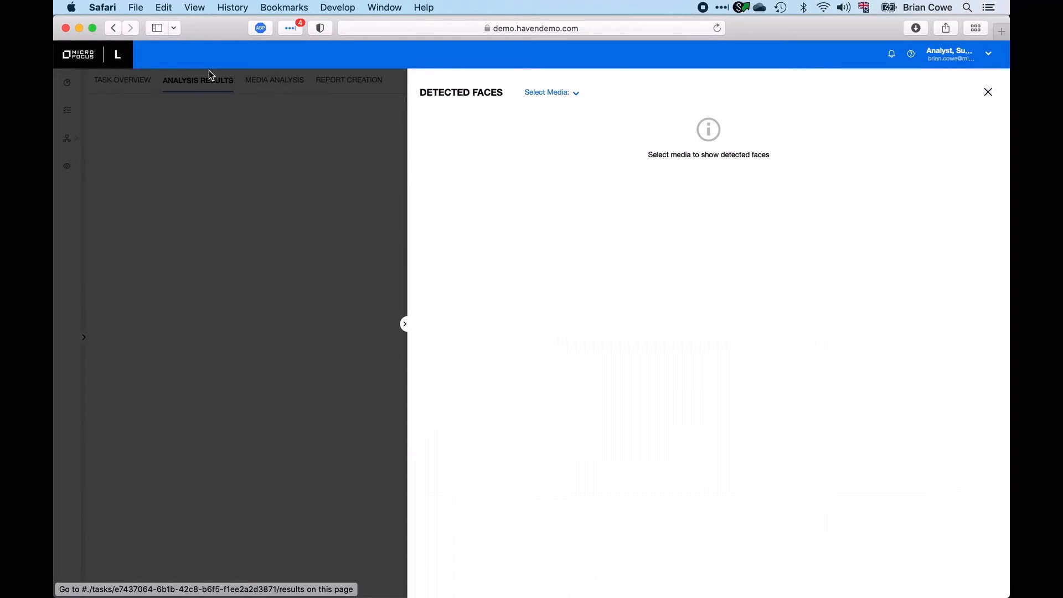
{"action": "left_click", "coordinate": [575, 97]}
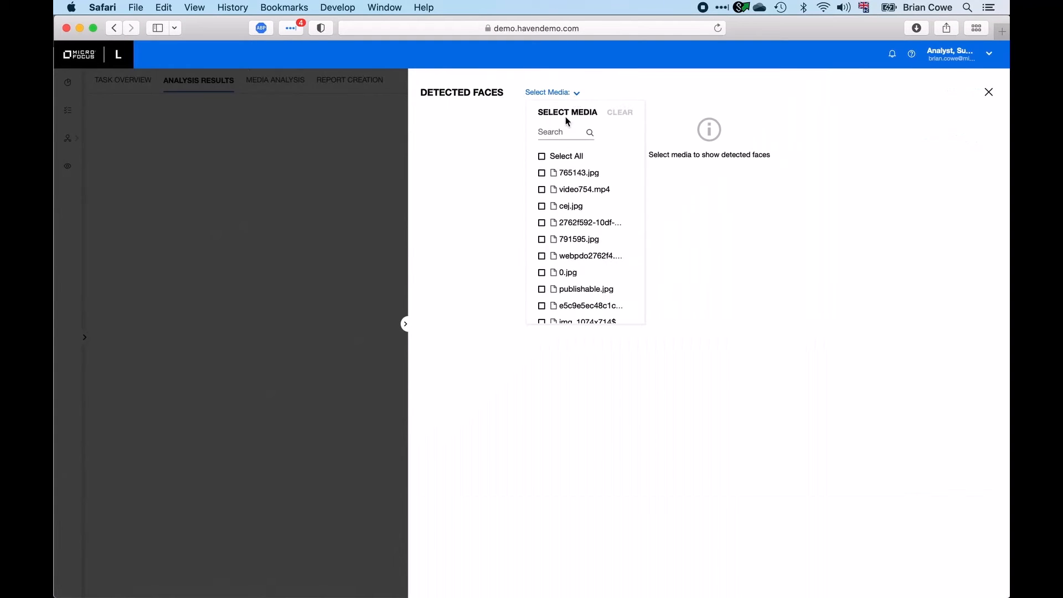
{"action": "left_click", "coordinate": [542, 156]}
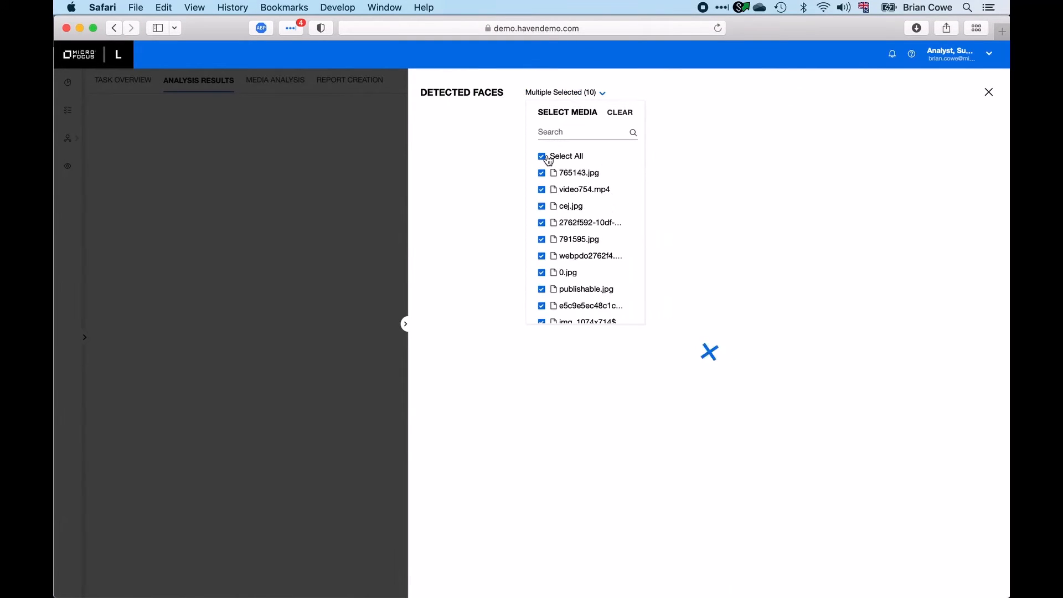
{"action": "left_click", "coordinate": [563, 386]}
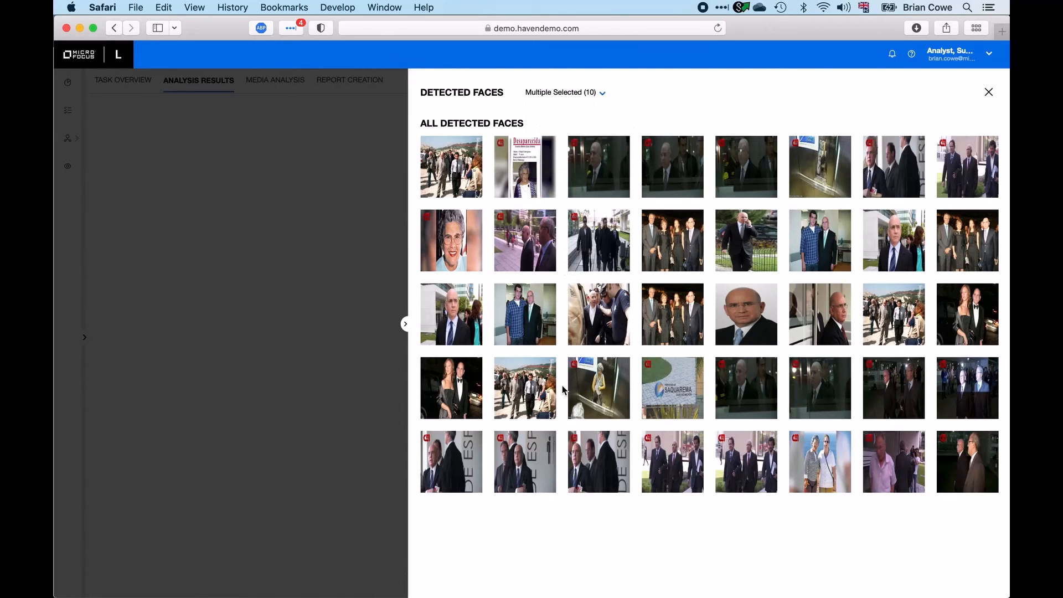
- Select five detected faces for review, four of the suspect and one of the woman with glasses, and close the detected faces list
{"action": "left_click", "coordinate": [602, 172]}
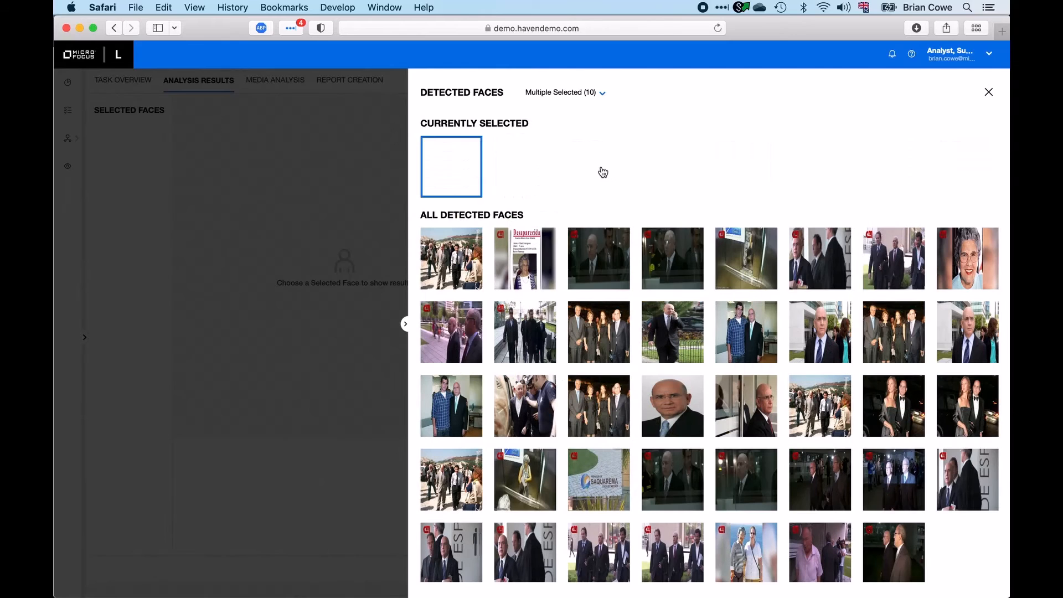
{"action": "left_click", "coordinate": [680, 321]}
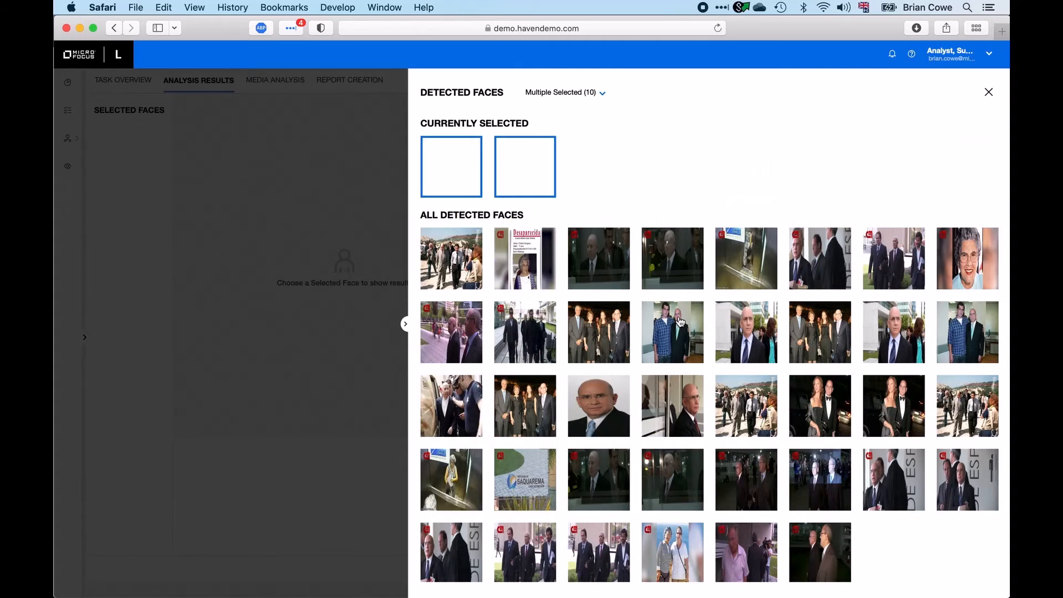
{"action": "left_click", "coordinate": [676, 388]}
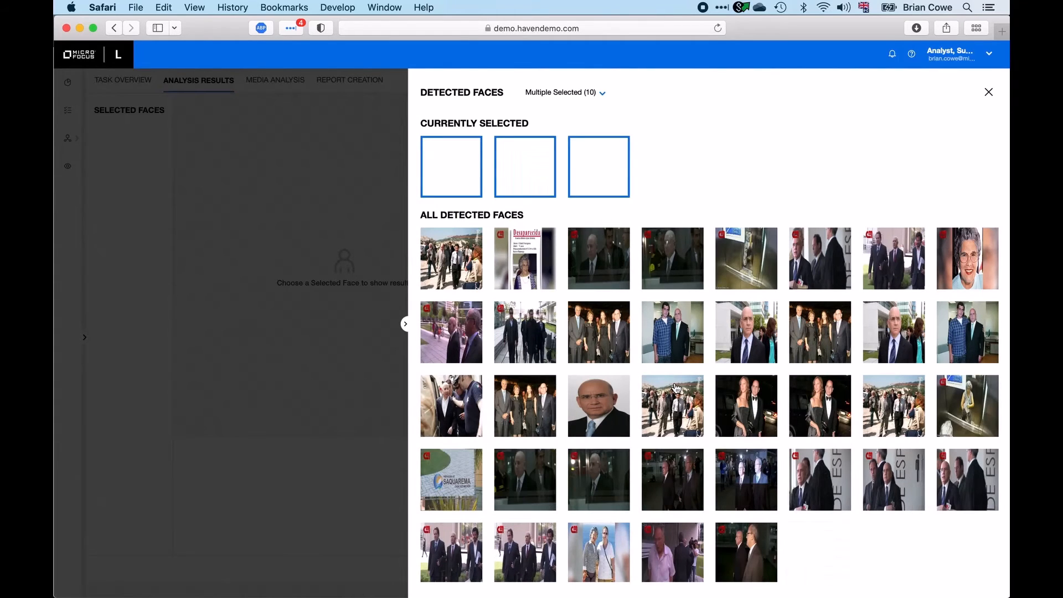
{"action": "left_click", "coordinate": [809, 467]}
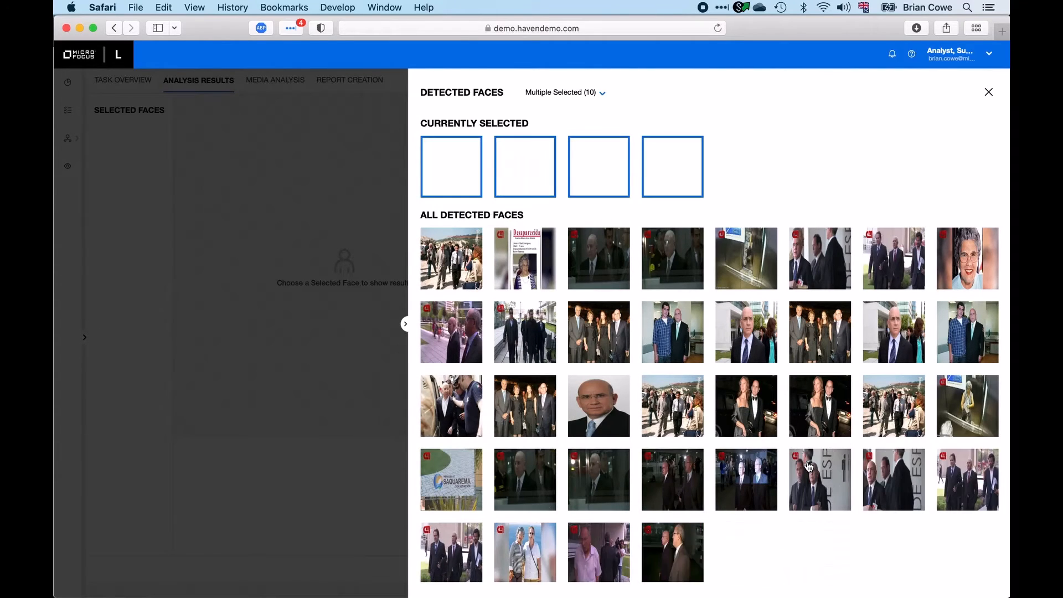
{"action": "left_click", "coordinate": [955, 261]}
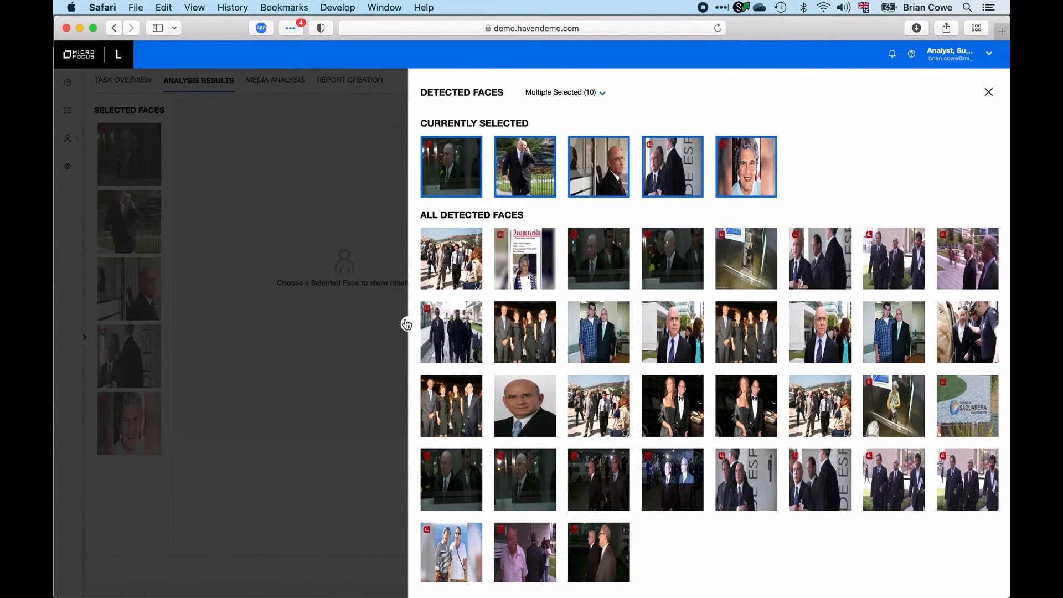
{"action": "left_click", "coordinate": [406, 325]}
- Mark the recognition result for the first selected face, the man in the dark scene, as a possible match
{"action": "left_click", "coordinate": [141, 166]}
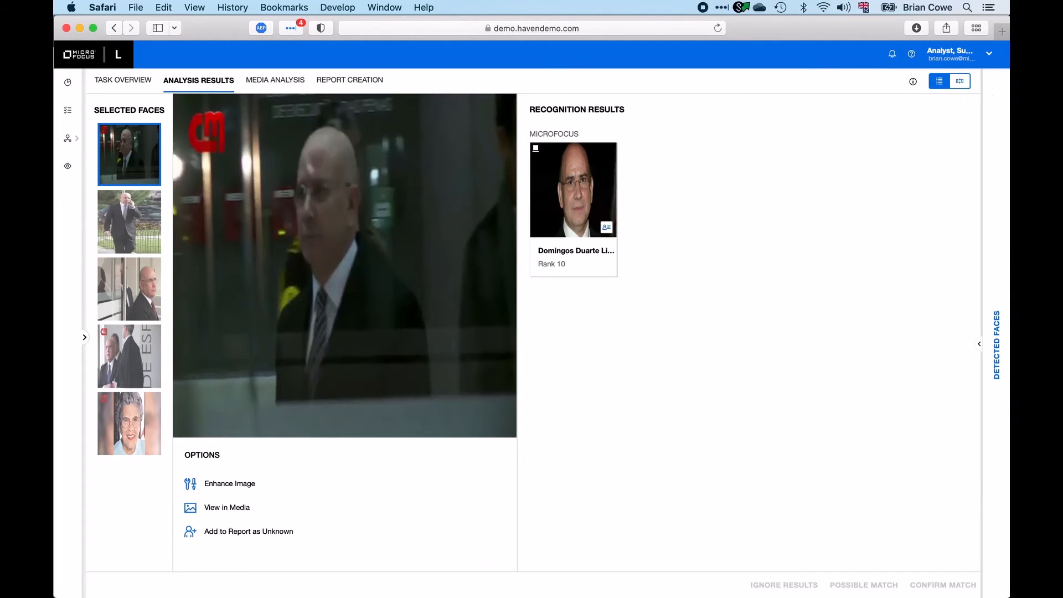
{"action": "left_click", "coordinate": [558, 207]}
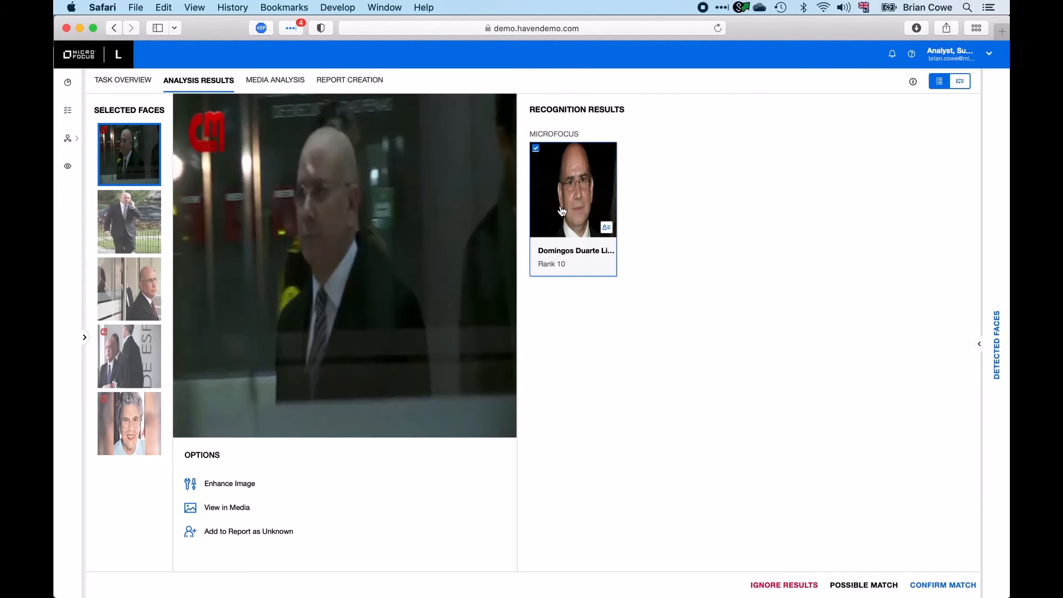
{"action": "left_click", "coordinate": [859, 585]}
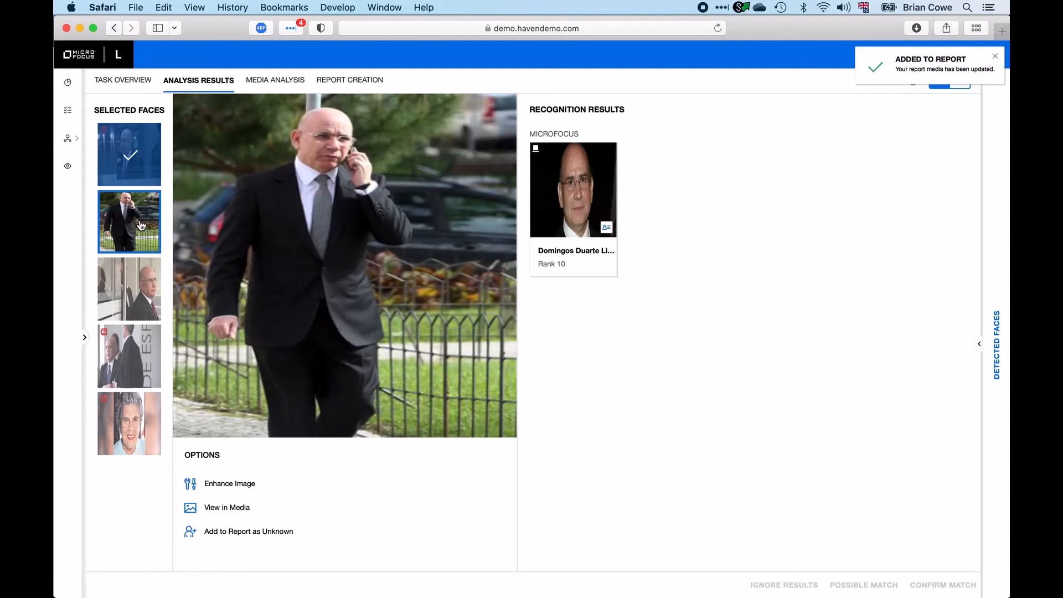
- Confirm the recognition match for the three remaining suspect images: on the phone, in the court lobby, and beside the glass panel
{"action": "left_click", "coordinate": [579, 230]}
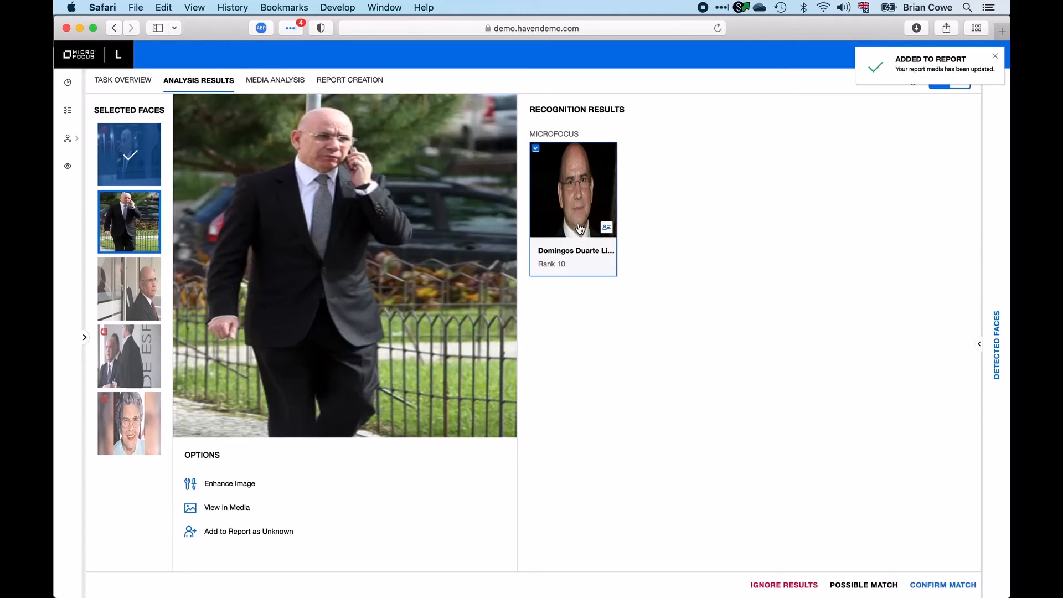
{"action": "left_click", "coordinate": [957, 584]}
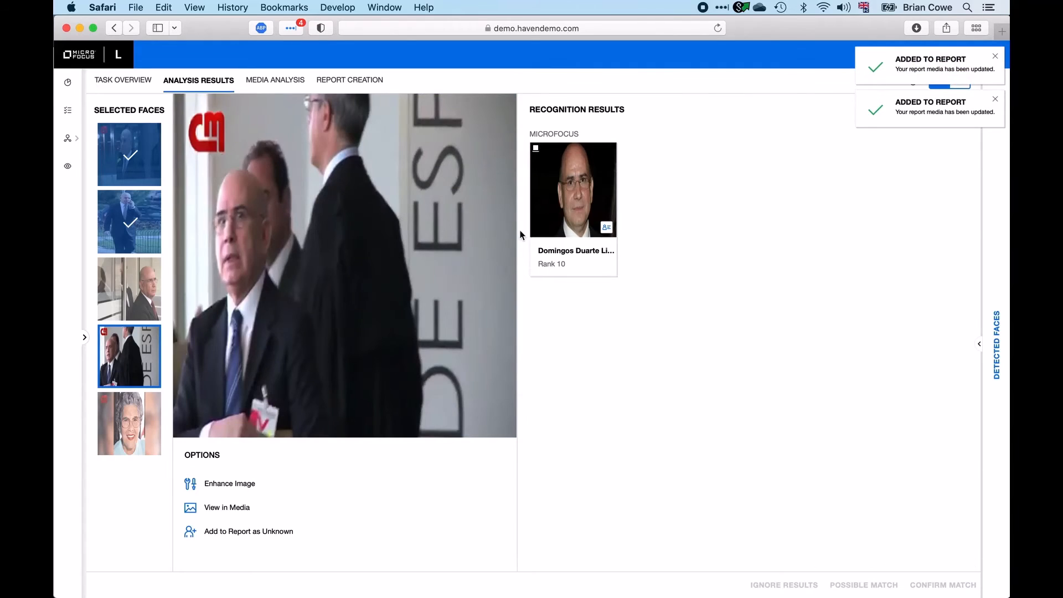
{"action": "left_click", "coordinate": [574, 215]}
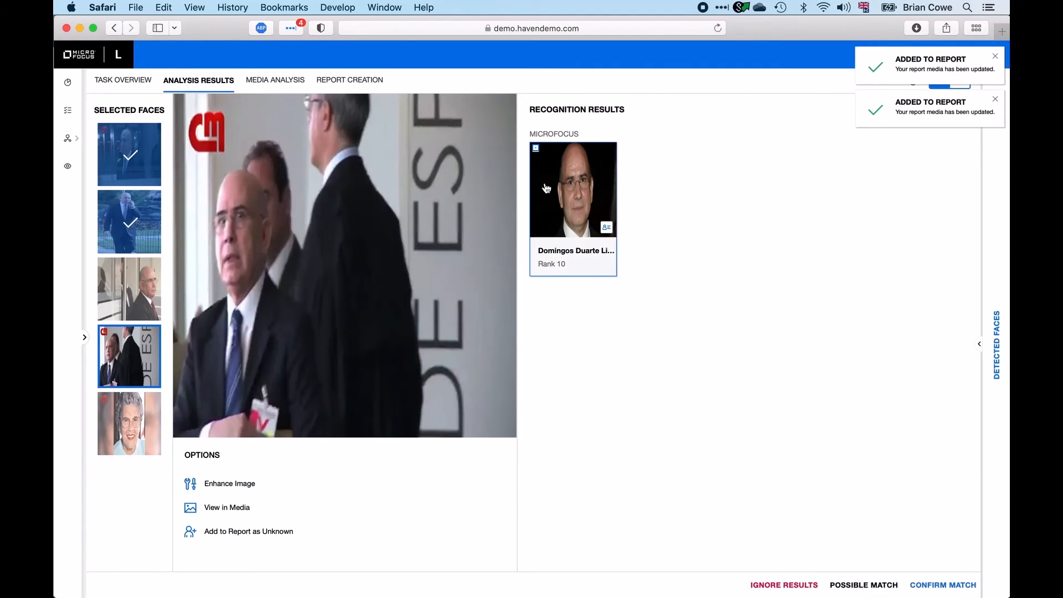
{"action": "left_click", "coordinate": [945, 586]}
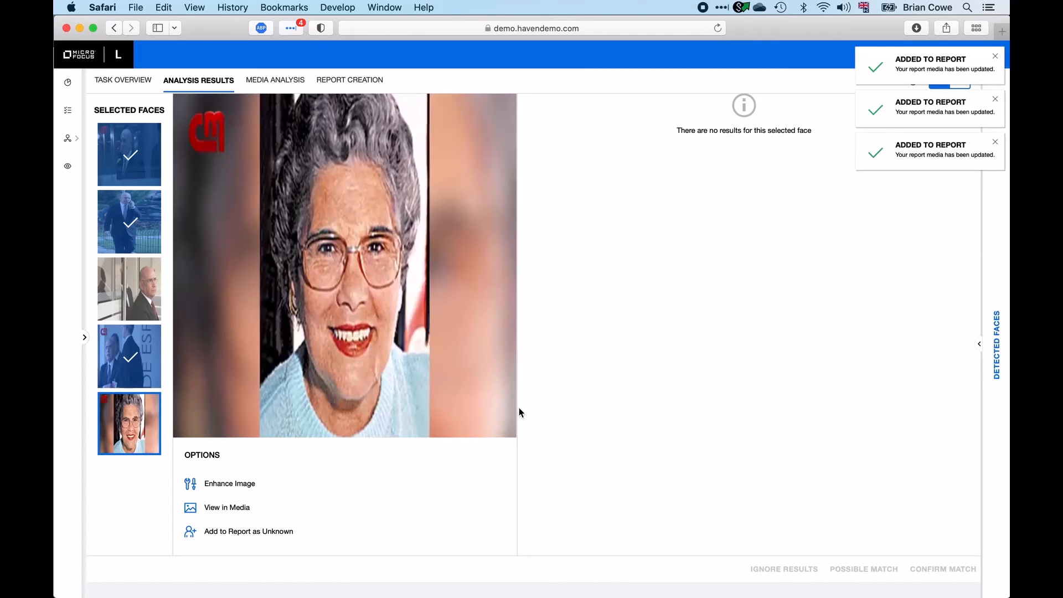
{"action": "left_click", "coordinate": [124, 273]}
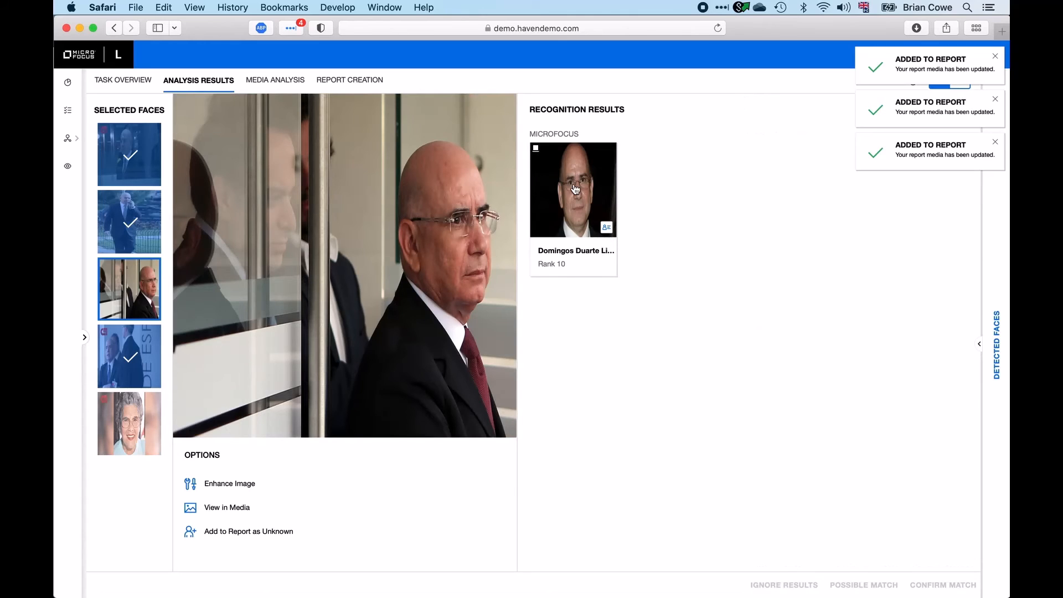
{"action": "left_click", "coordinate": [576, 190]}
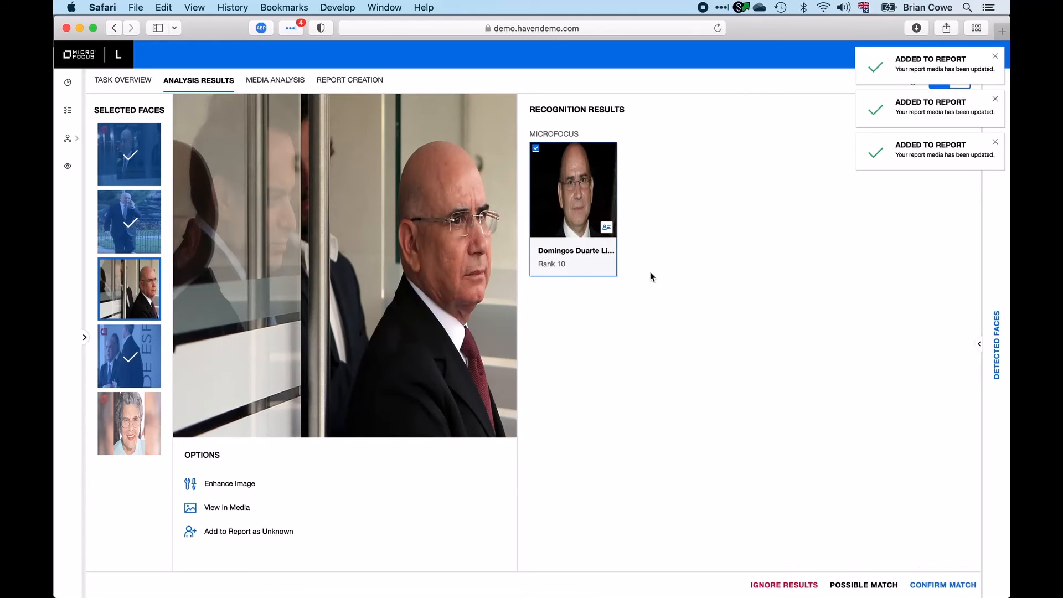
{"action": "left_click", "coordinate": [948, 585]}
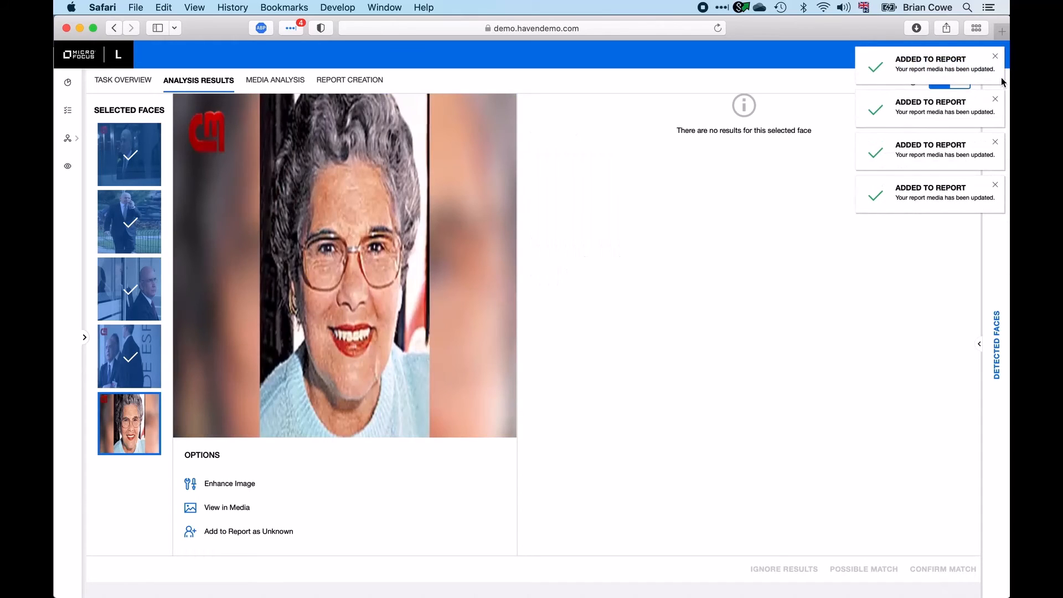
- Dismiss all of the report update notifications
{"action": "left_click", "coordinate": [995, 57]}
{"action": "left_click", "coordinate": [995, 58]}
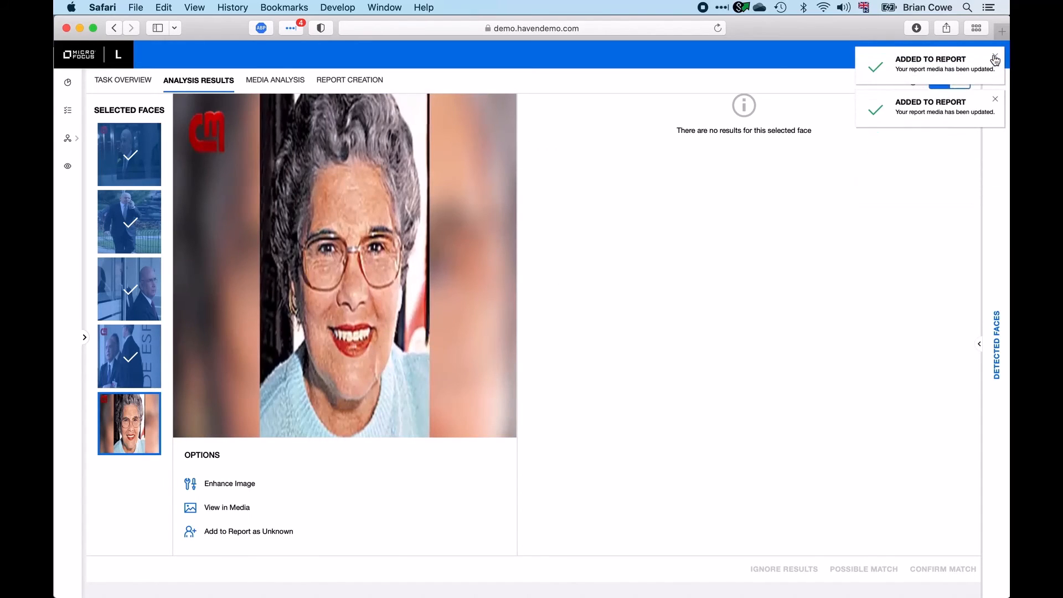
{"action": "left_click", "coordinate": [995, 57]}
{"action": "left_click", "coordinate": [995, 58]}
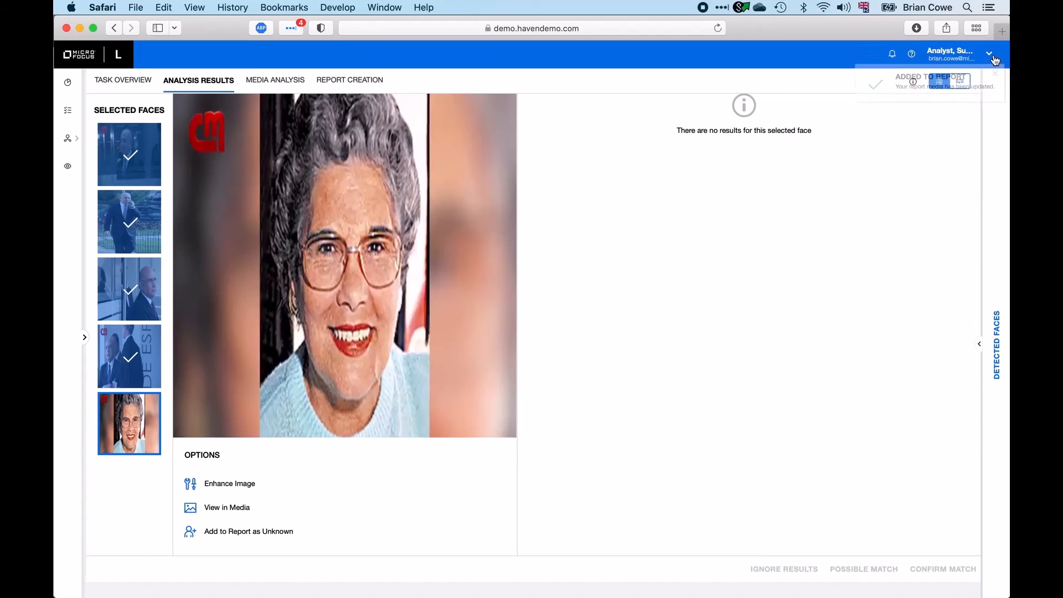
- Open the task's report and add a text box reading "BC027-001"
{"action": "left_click", "coordinate": [366, 75]}
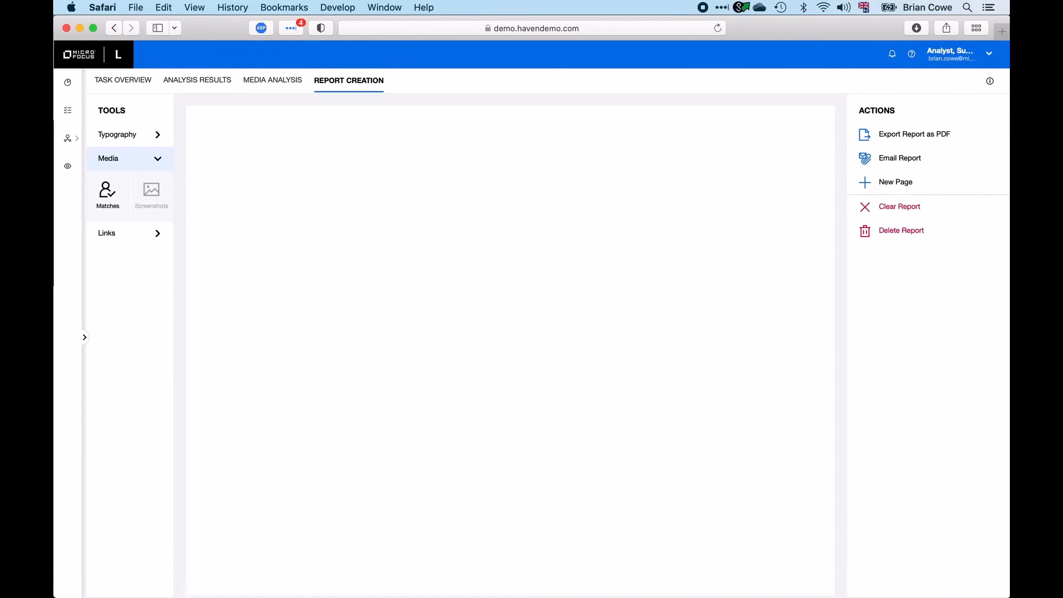
{"action": "left_click", "coordinate": [130, 135]}
{"action": "left_click", "coordinate": [106, 176]}
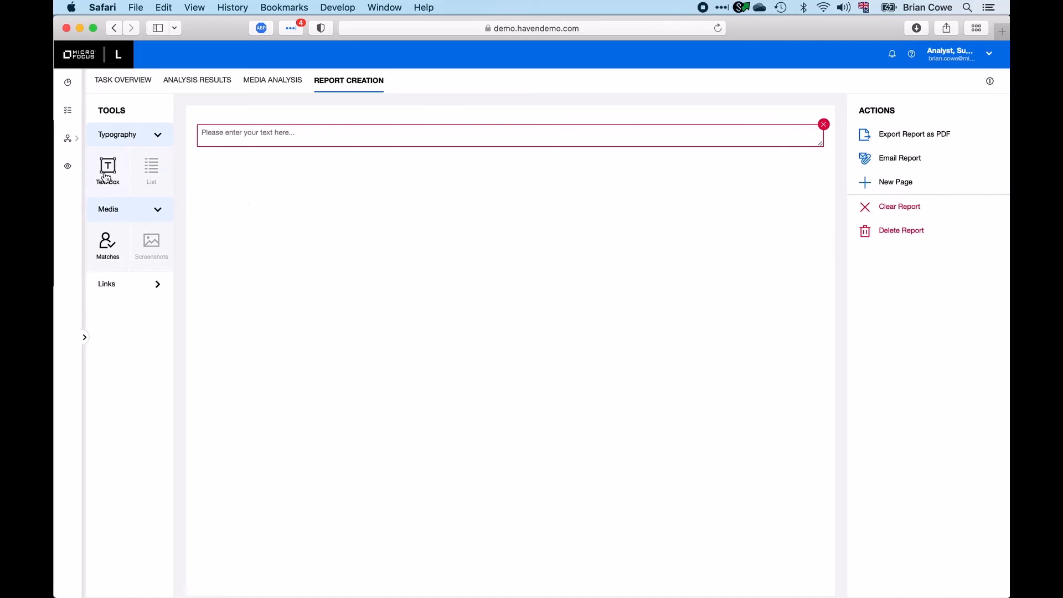
{"action": "left_click", "coordinate": [223, 138]}
{"action": "type", "text": "BC"}
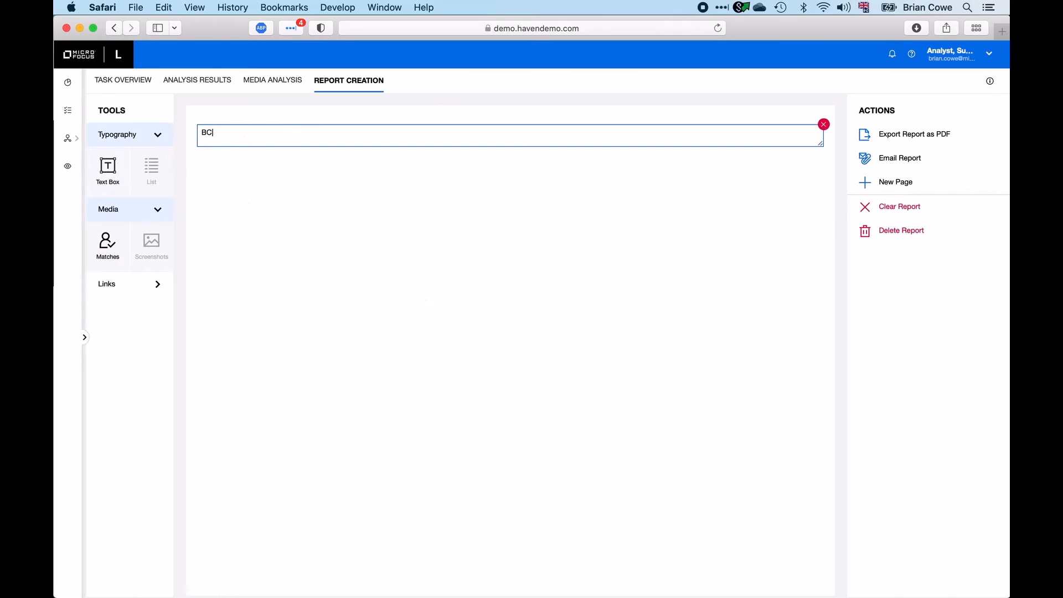
{"action": "type", "text": "027-001"}
- Review the possible matches and add all three confirmed matches to the report
{"action": "left_click", "coordinate": [106, 245]}
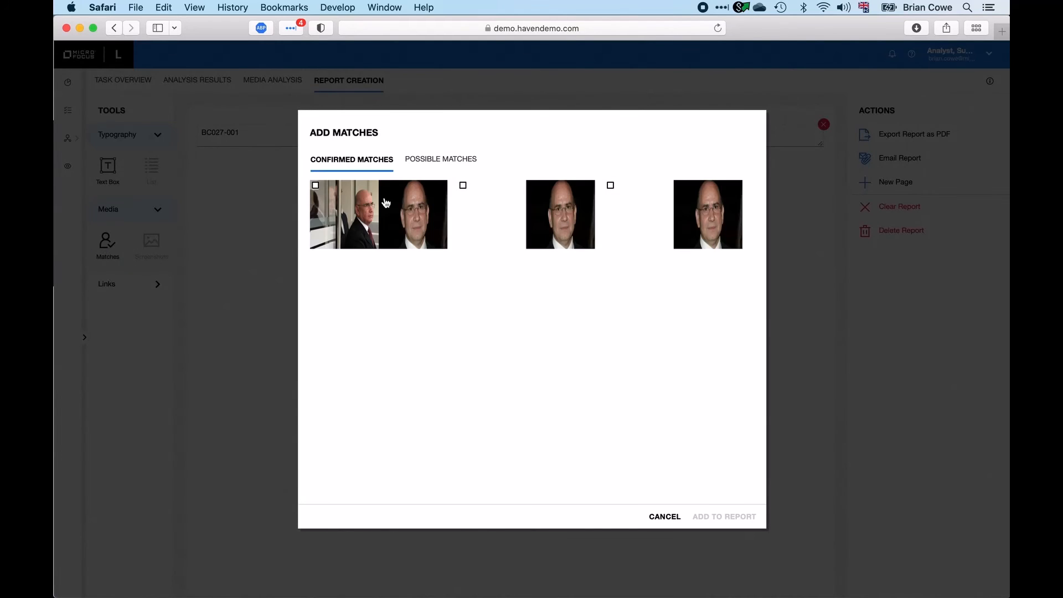
{"action": "left_click", "coordinate": [441, 159]}
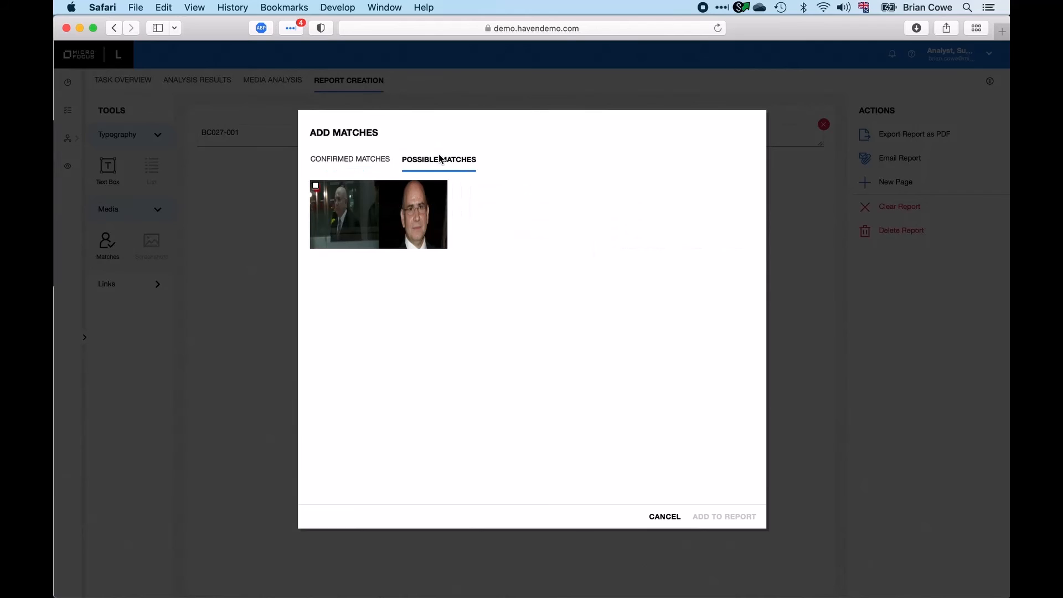
{"action": "left_click", "coordinate": [355, 166]}
{"action": "left_click", "coordinate": [374, 219]}
{"action": "left_click", "coordinate": [508, 222]}
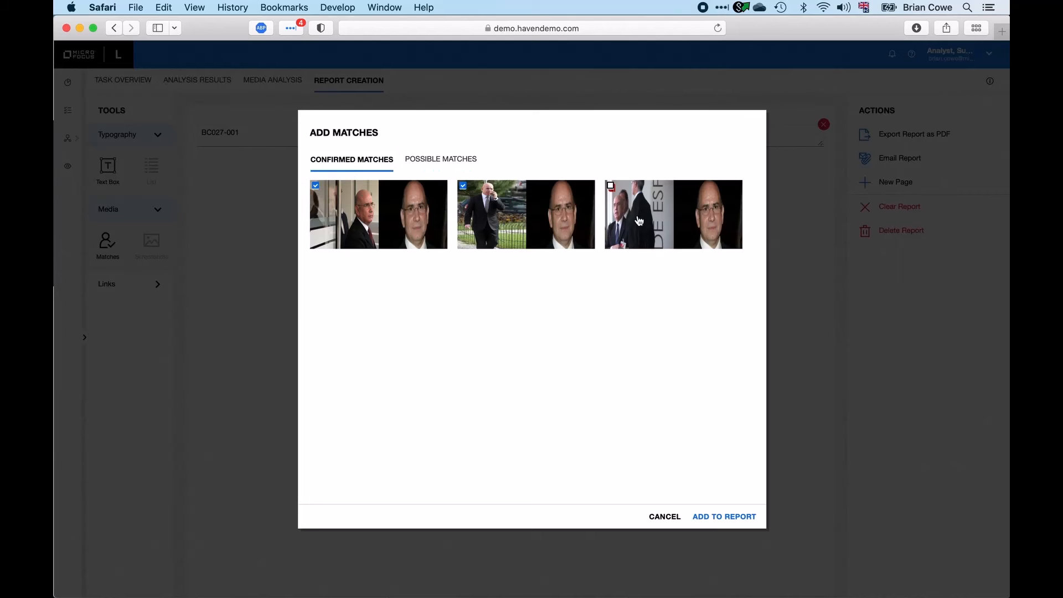
{"action": "left_click", "coordinate": [639, 220]}
{"action": "left_click", "coordinate": [724, 517]}
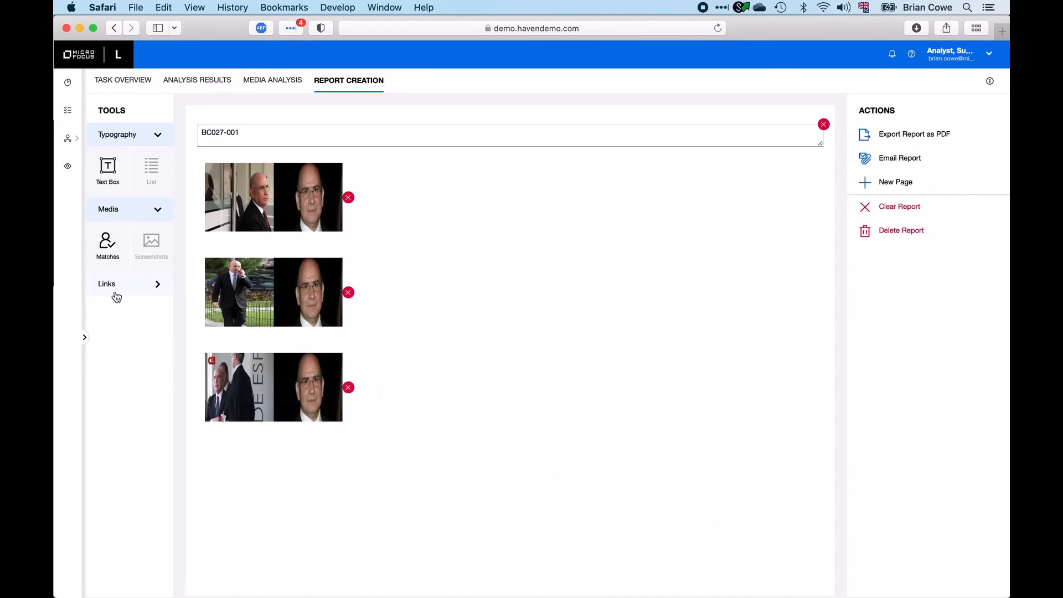
- Copy the address of the suspect's Interpol red notice page and add it to the report as a URL link
{"action": "left_click", "coordinate": [113, 291]}
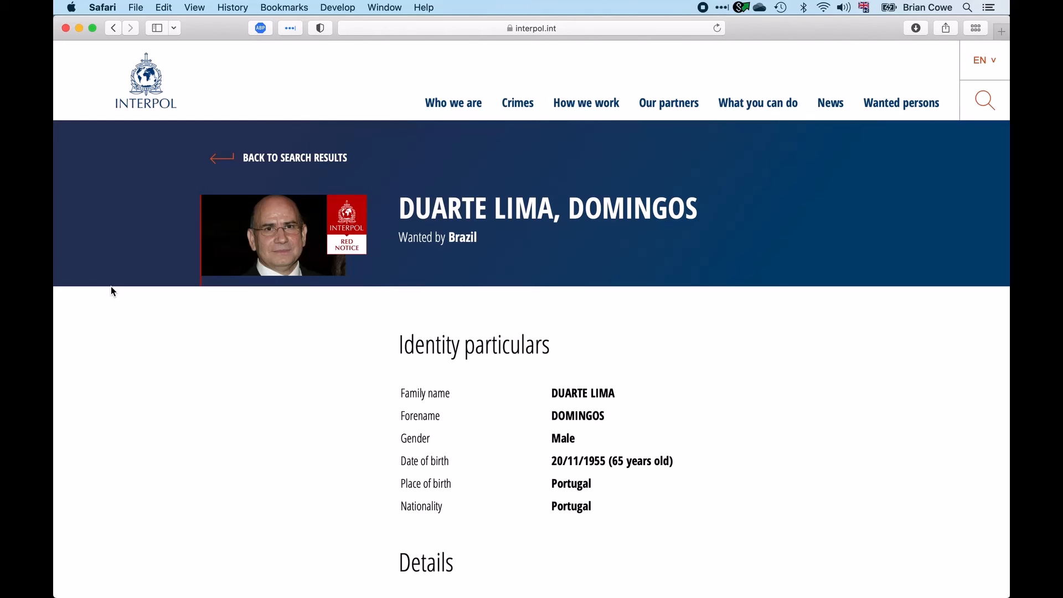
{"action": "key", "text": "super+l"}
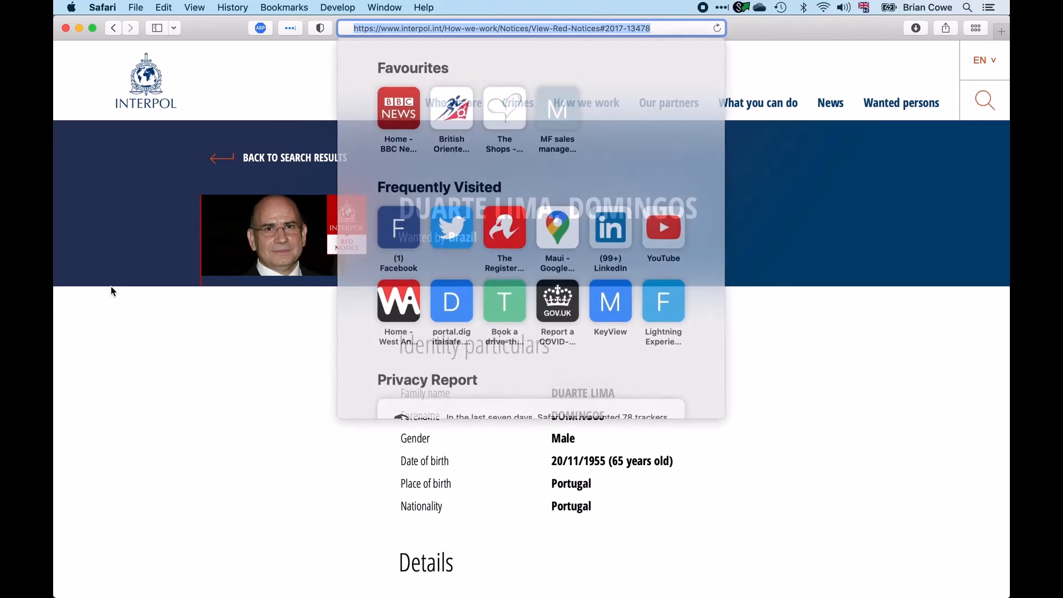
{"action": "key", "text": "super+c"}
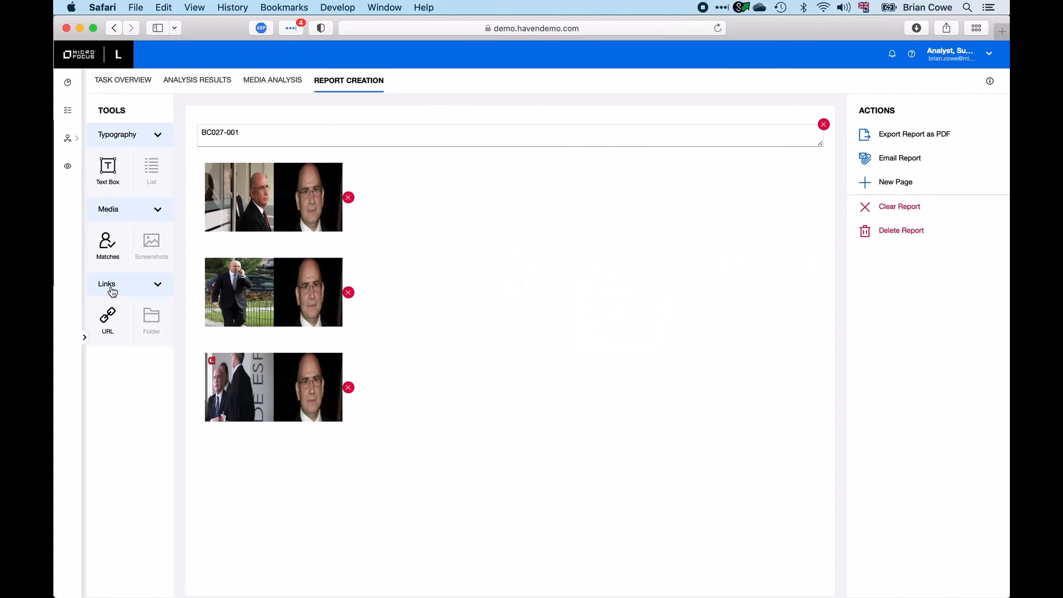
{"action": "left_click", "coordinate": [107, 317]}
{"action": "left_click", "coordinate": [277, 449]}
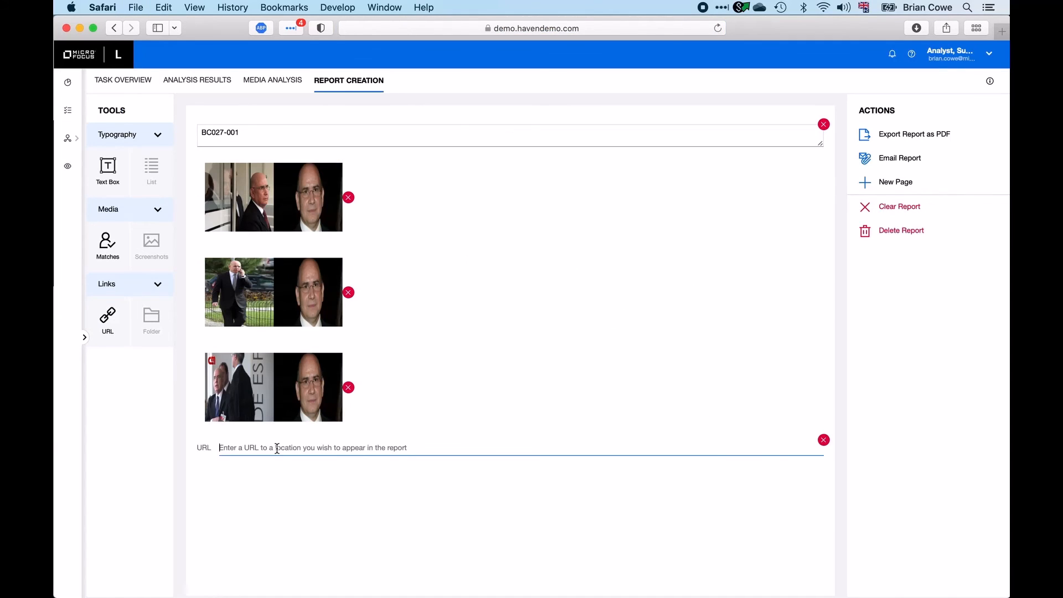
{"action": "key", "text": "super+v"}
{"action": "left_click", "coordinate": [341, 505]}
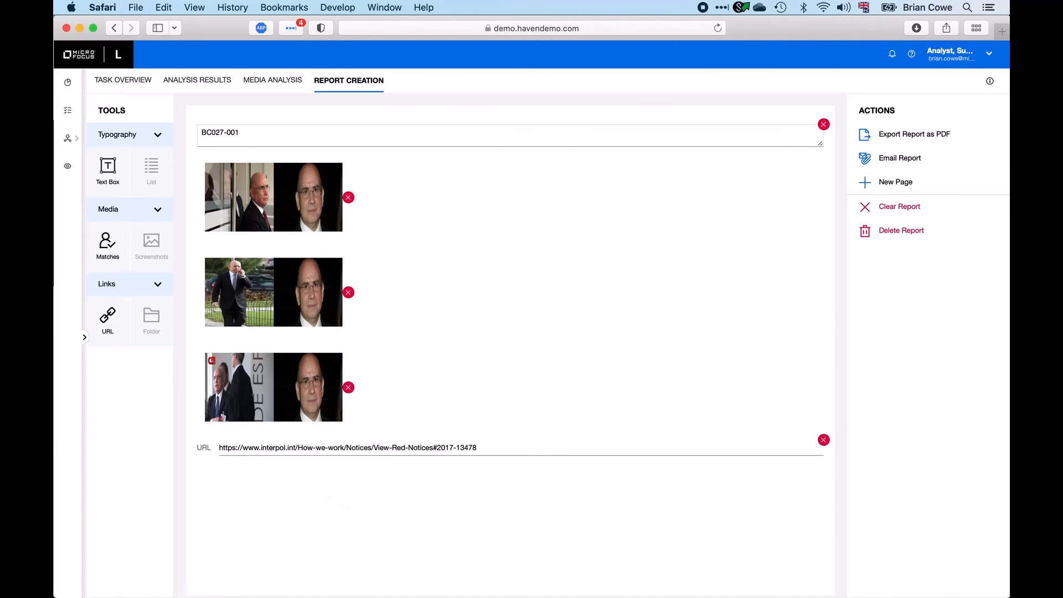
- Export the finished report as a PDF
{"action": "left_click", "coordinate": [891, 136]}
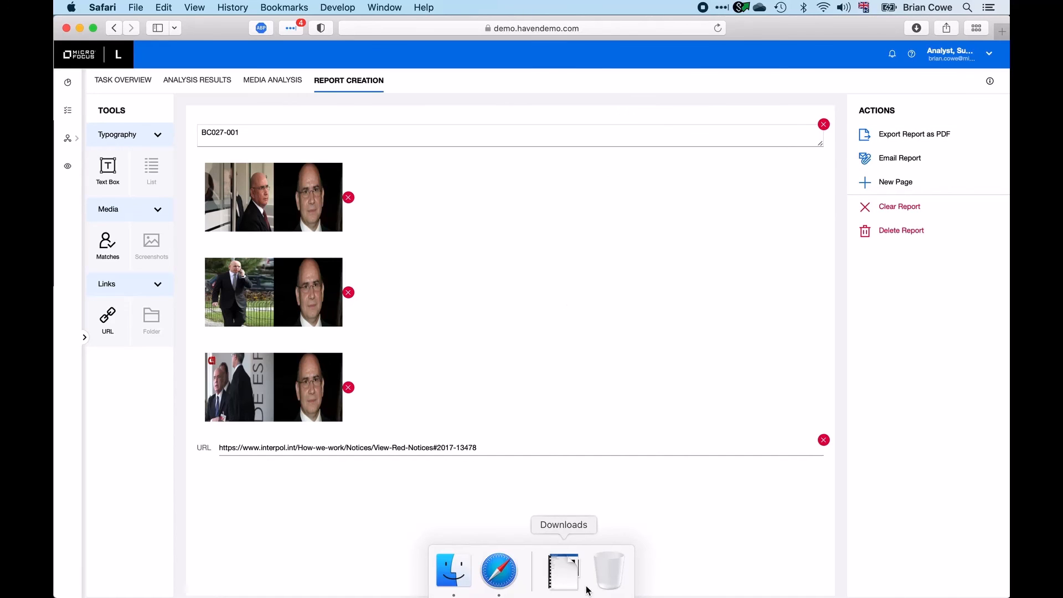
- Open the downloaded report.pdf in Preview and review its pages through to the Interpol link on page 4
{"action": "left_click", "coordinate": [564, 571]}
{"action": "left_click", "coordinate": [565, 515]}
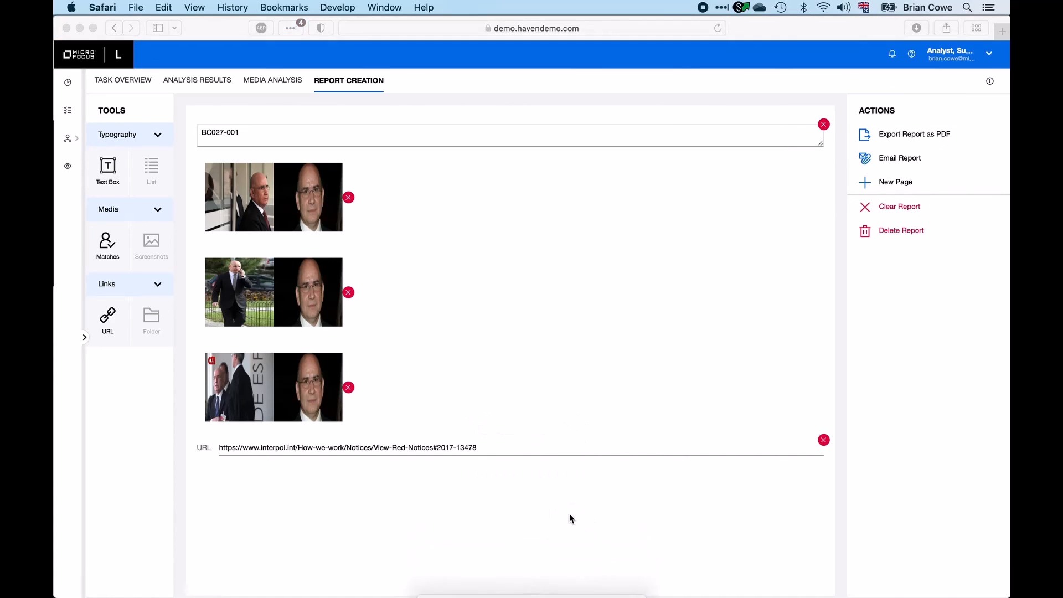
{"action": "scroll", "coordinate": [532, 317], "scroll_direction": "down", "scroll_amount": 15}
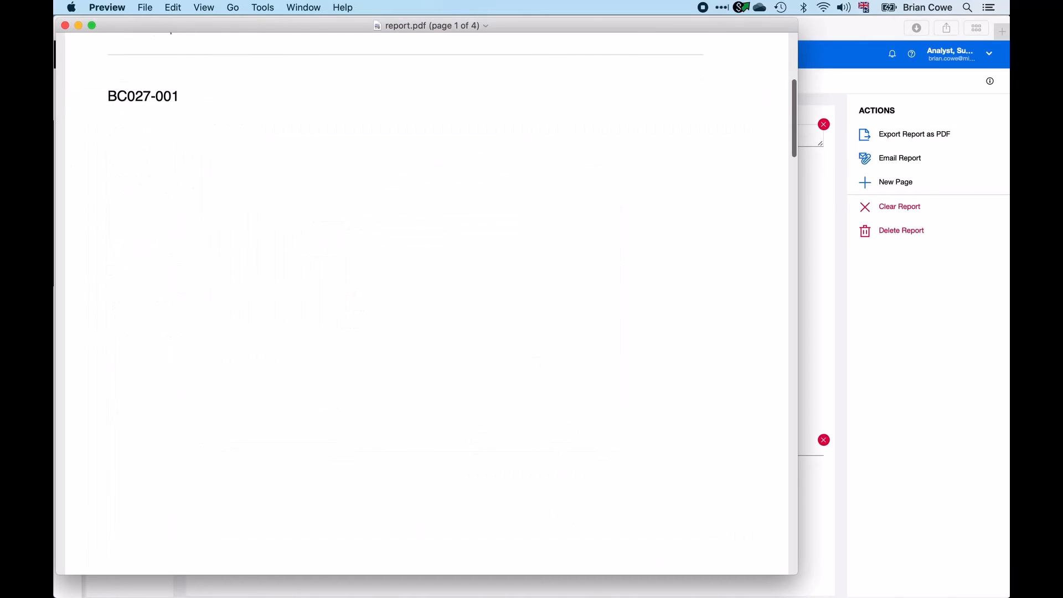
{"action": "scroll", "coordinate": [427, 304], "scroll_direction": "down", "scroll_amount": 10}
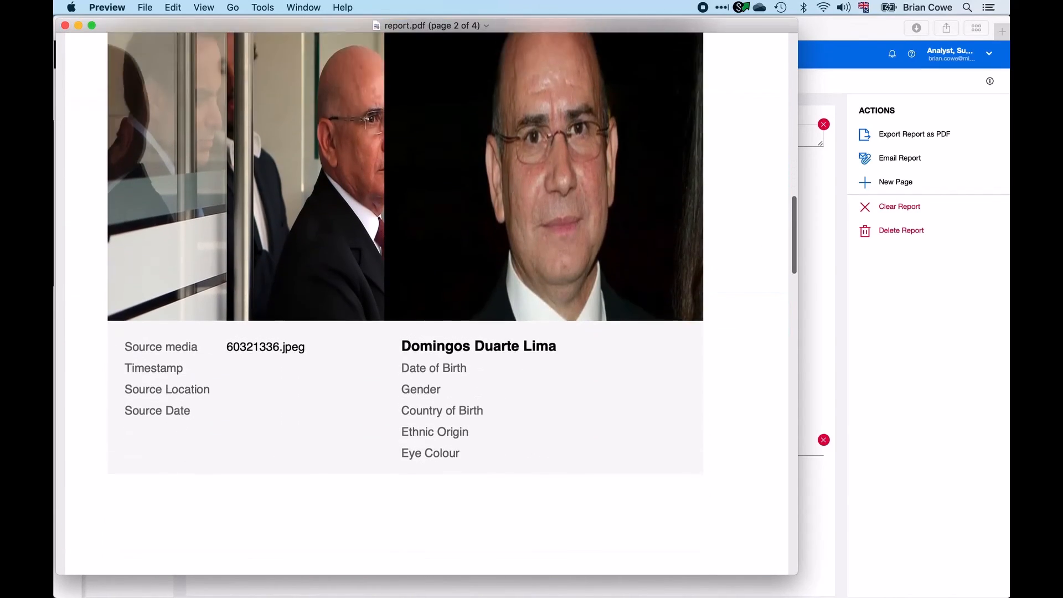
{"action": "scroll", "coordinate": [427, 304], "scroll_direction": "down", "scroll_amount": 15}
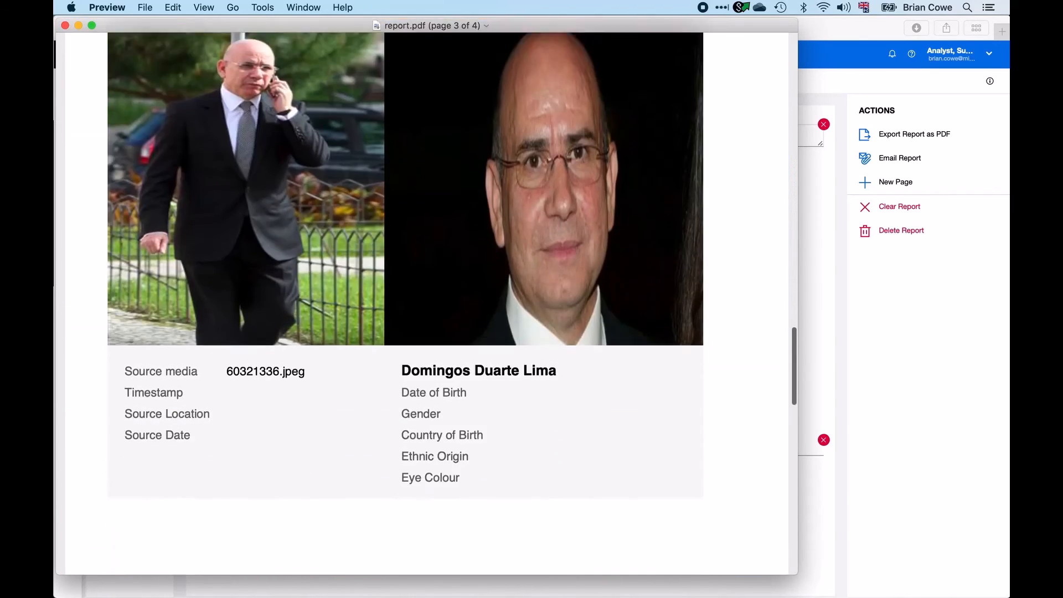
{"action": "scroll", "coordinate": [427, 304], "scroll_direction": "down", "scroll_amount": 5}
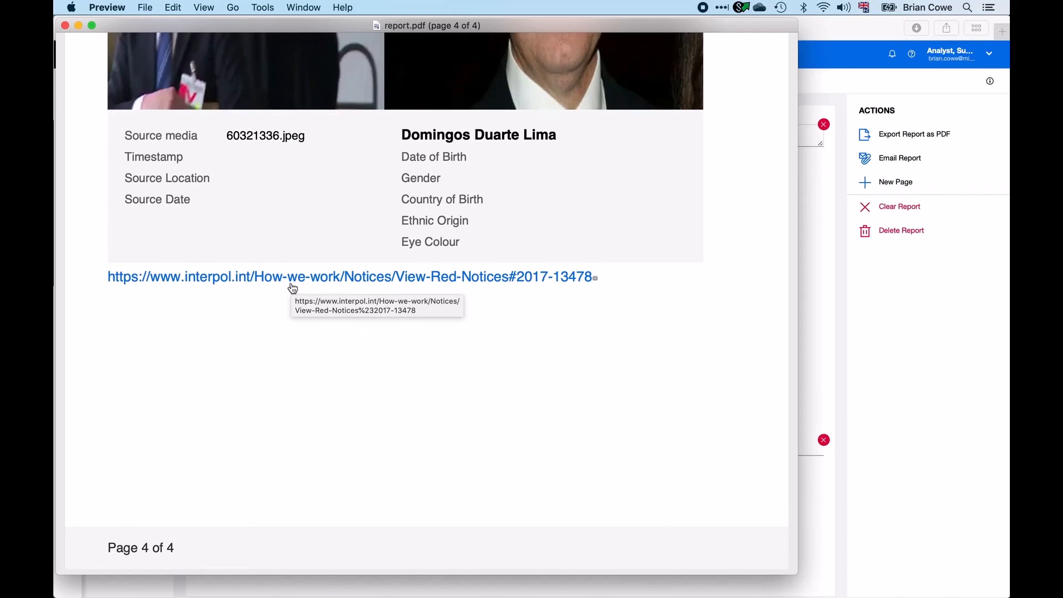
- Switch back to Safari, minimise the report creation window and close the Interpol red notice window
{"action": "key", "text": "super+Tab"}
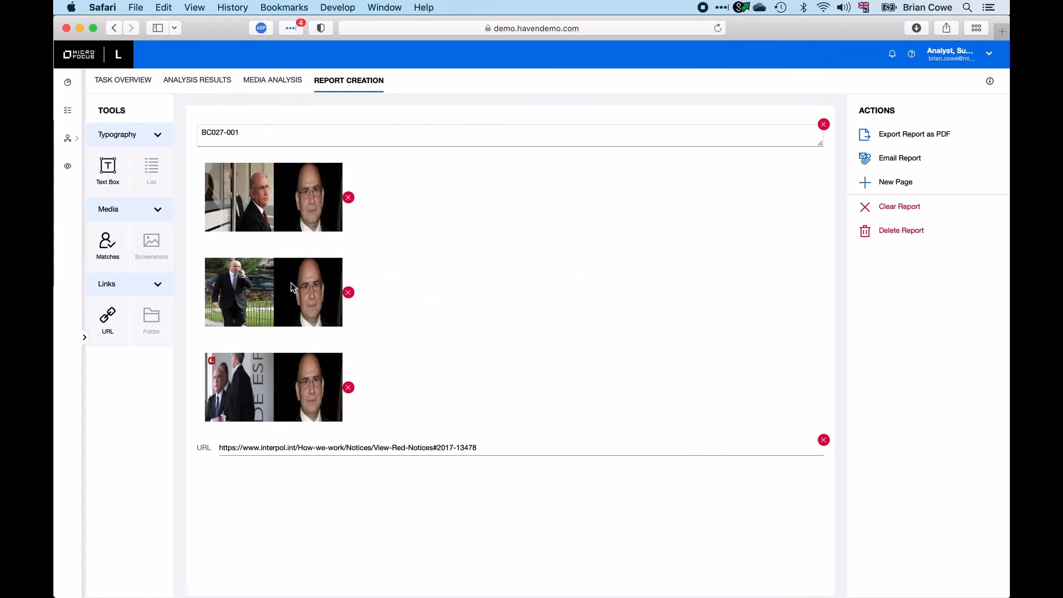
{"action": "left_click", "coordinate": [80, 28]}
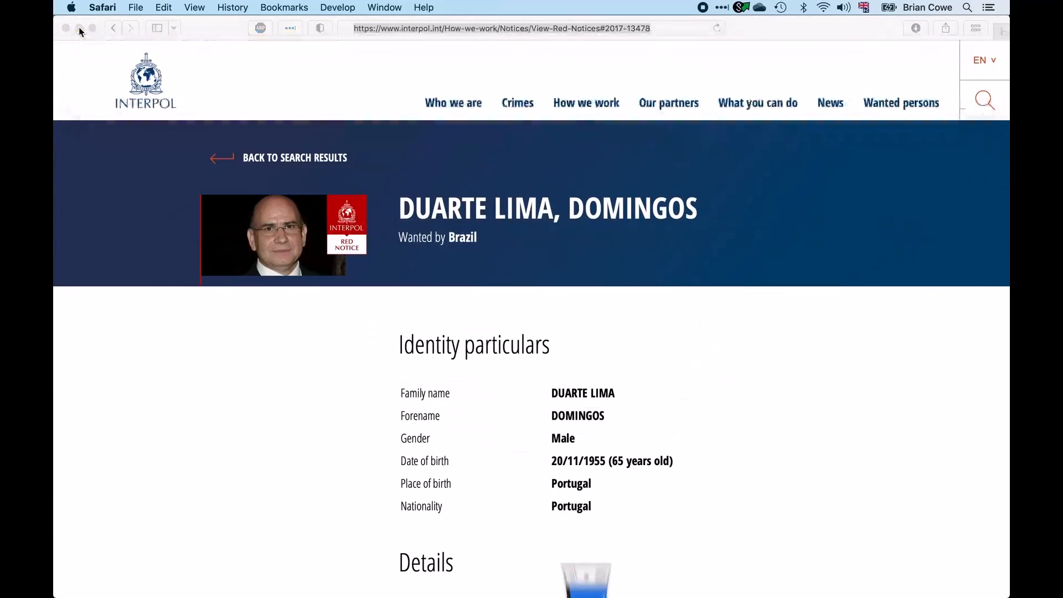
{"action": "left_click", "coordinate": [65, 29]}
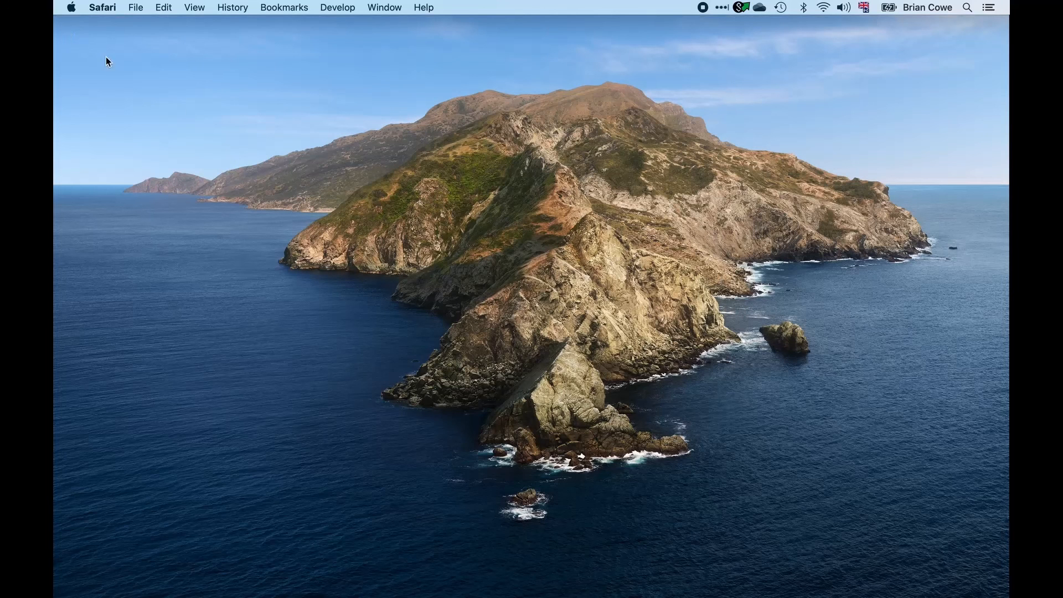